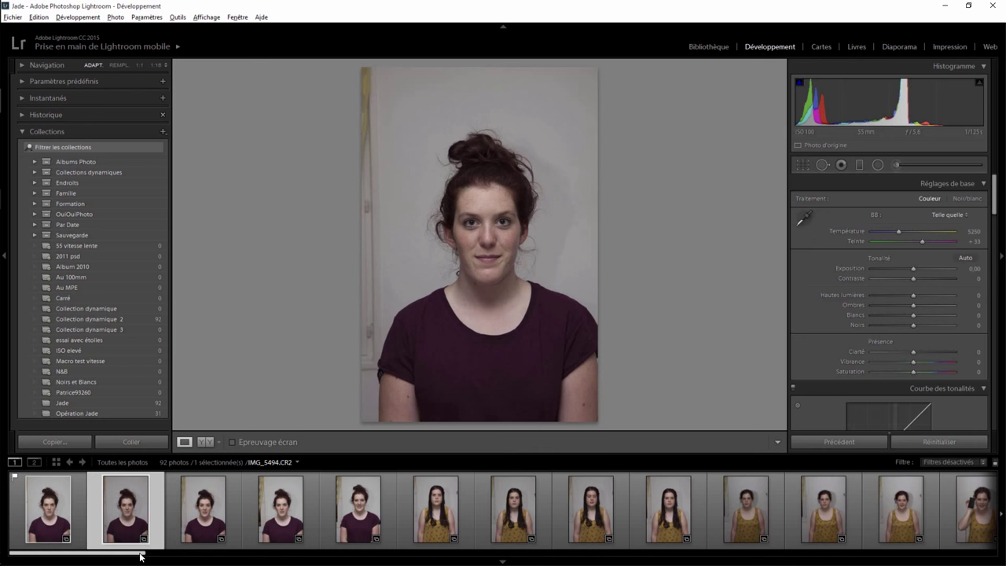
# Scroll the filmstrip back to the first portraits of the series
pyautogui.moveTo(143, 555); pyautogui.dragTo(363, 545)
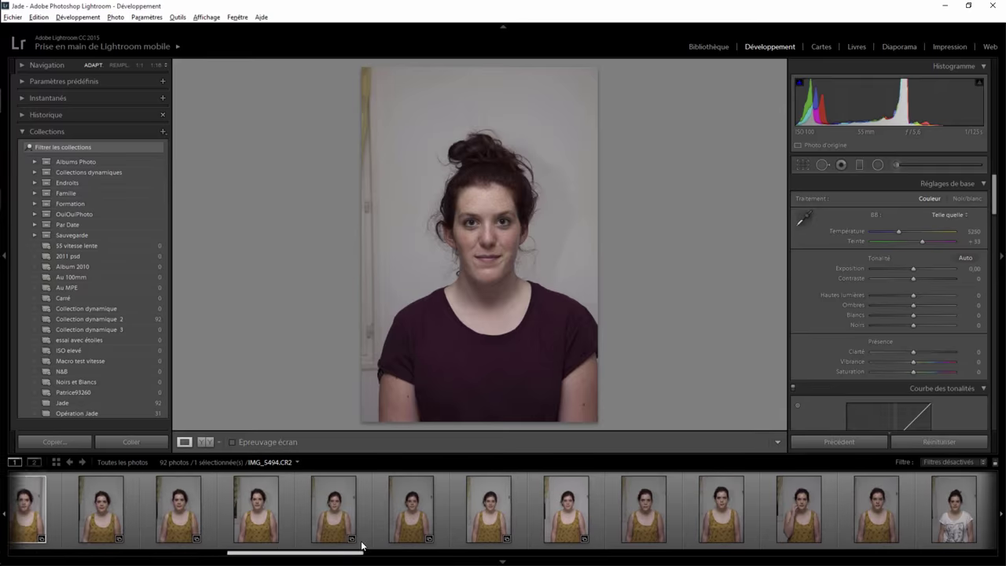
pyautogui.press('Right')
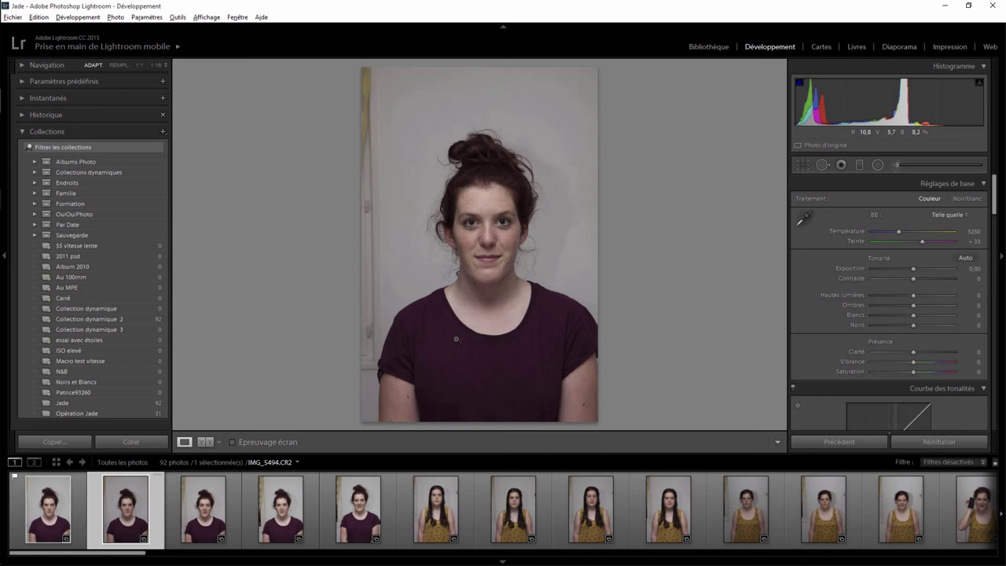
# Show all 92 portraits in the Library grid with small thumbnails, and scroll through them
pyautogui.click(707, 46)
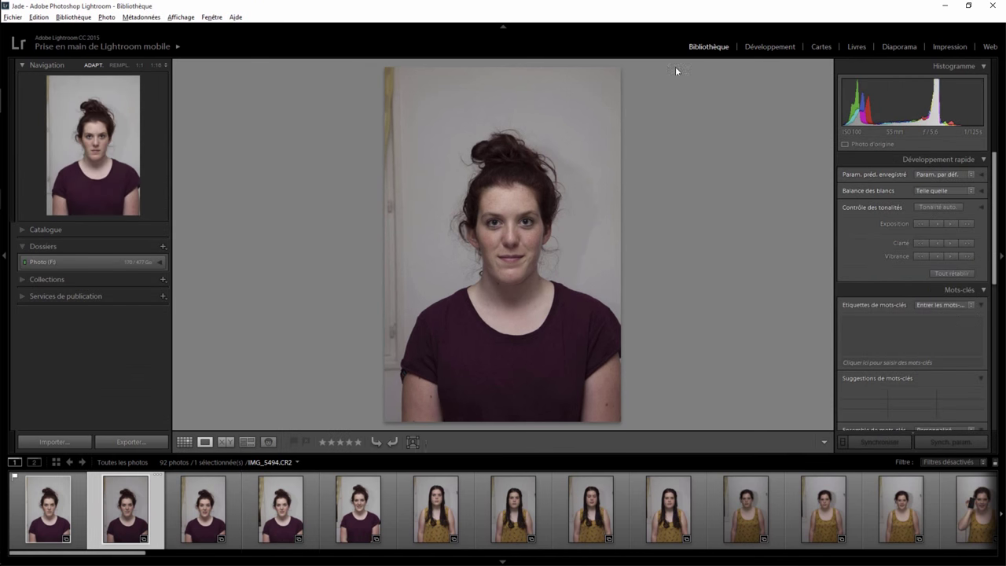
pyautogui.click(184, 442)
pyautogui.moveTo(661, 237)
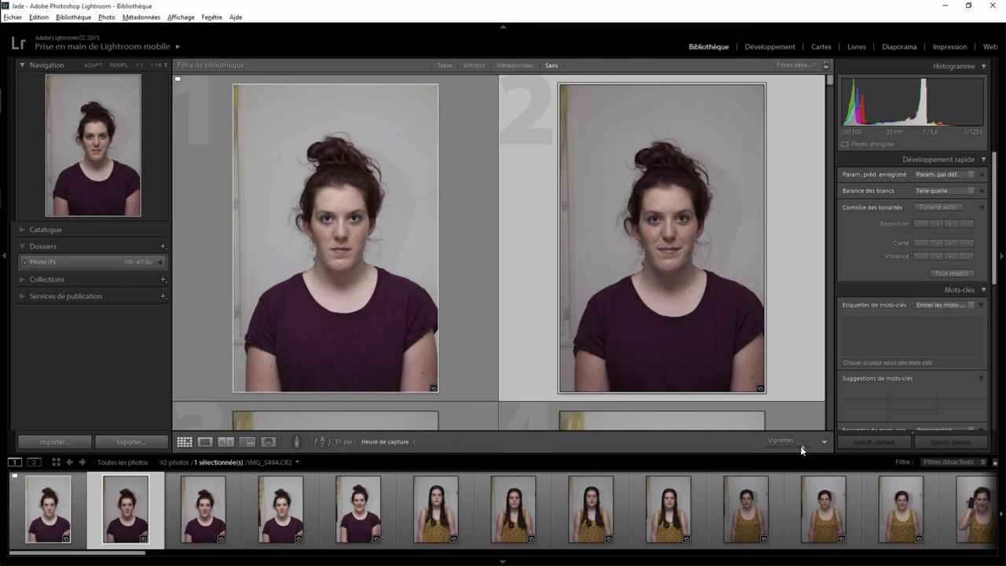
pyautogui.moveTo(800, 446); pyautogui.dragTo(791, 446)
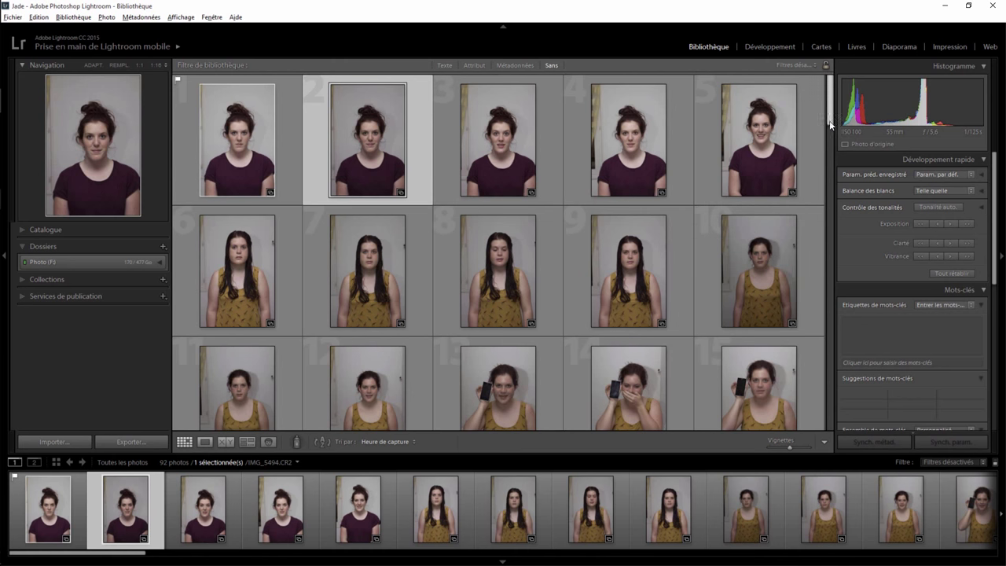
pyautogui.moveTo(831, 124)
pyautogui.mouseDown()
pyautogui.moveTo(820, 233)
pyautogui.moveTo(825, 96)
pyautogui.mouseUp()
pyautogui.scroll(-5, 821, 168)
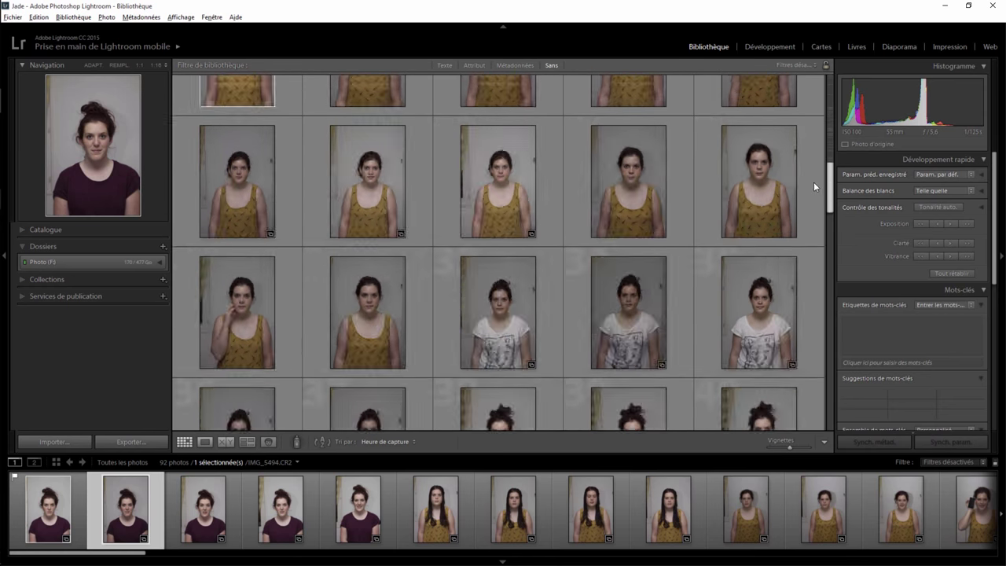
pyautogui.scroll(5, 814, 186)
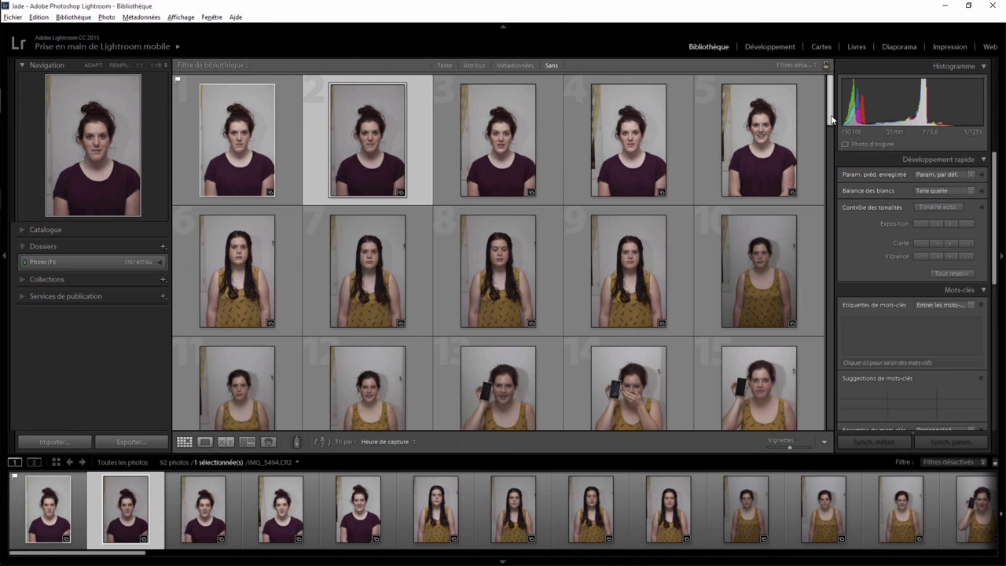
pyautogui.moveTo(831, 119)
pyautogui.mouseDown()
pyautogui.moveTo(836, 224)
pyautogui.moveTo(846, 114)
pyautogui.mouseUp()
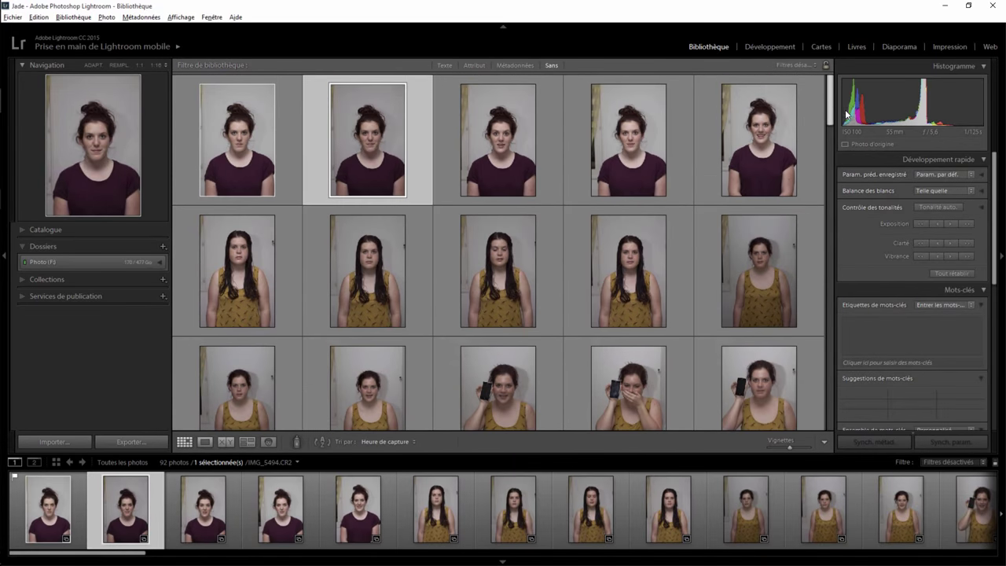
# Crop IMG_5493.CR2 to a tight head-and-shoulders frame with the face centred
pyautogui.doubleClick(286, 157)
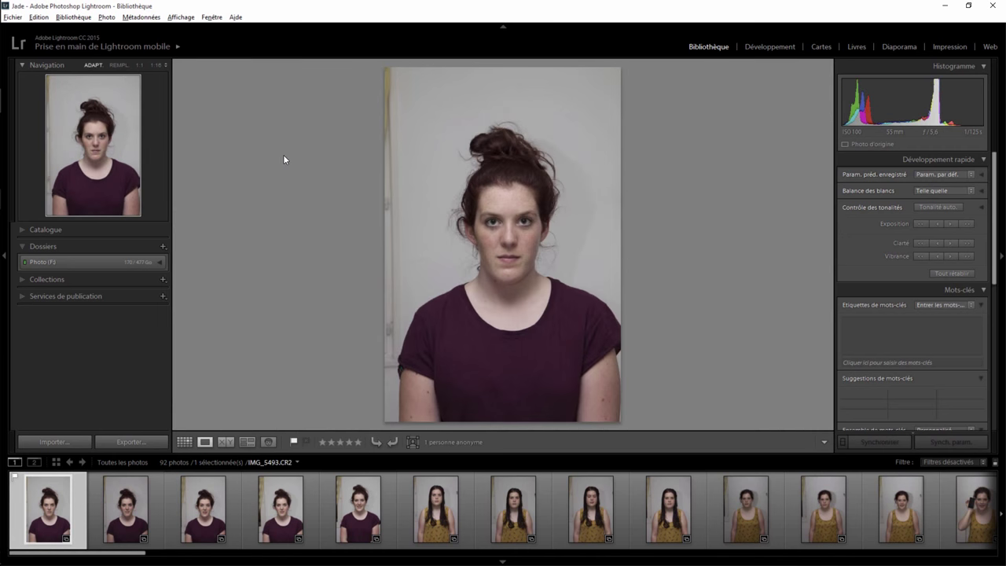
pyautogui.click(768, 47)
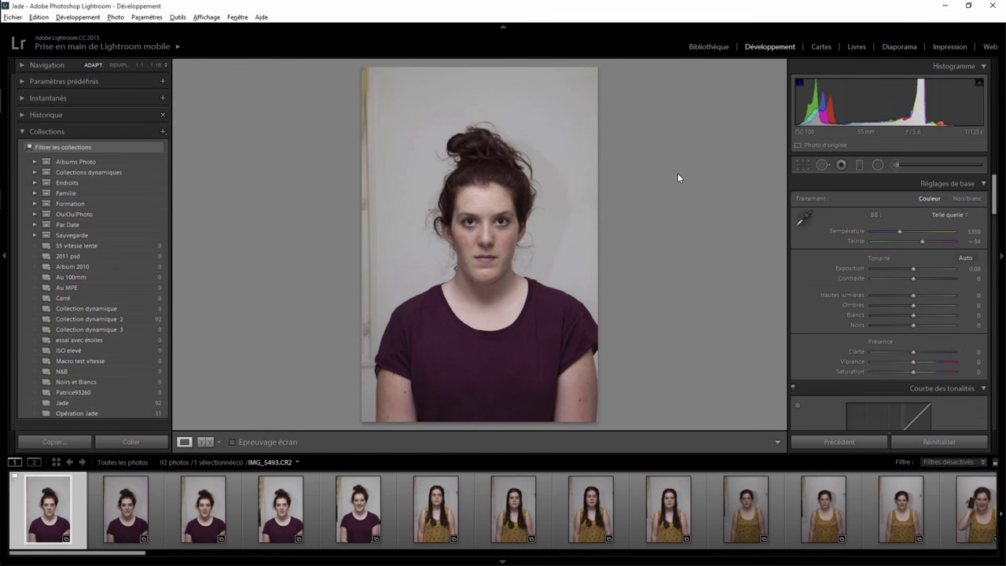
pyautogui.click(803, 165)
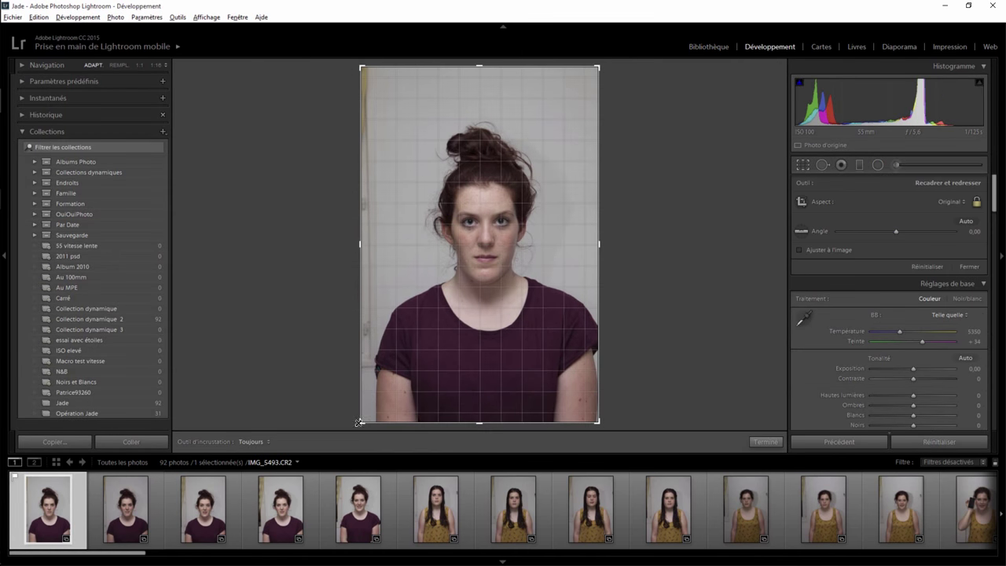
pyautogui.moveTo(362, 422); pyautogui.dragTo(399, 369)
pyautogui.moveTo(437, 306); pyautogui.dragTo(472, 250)
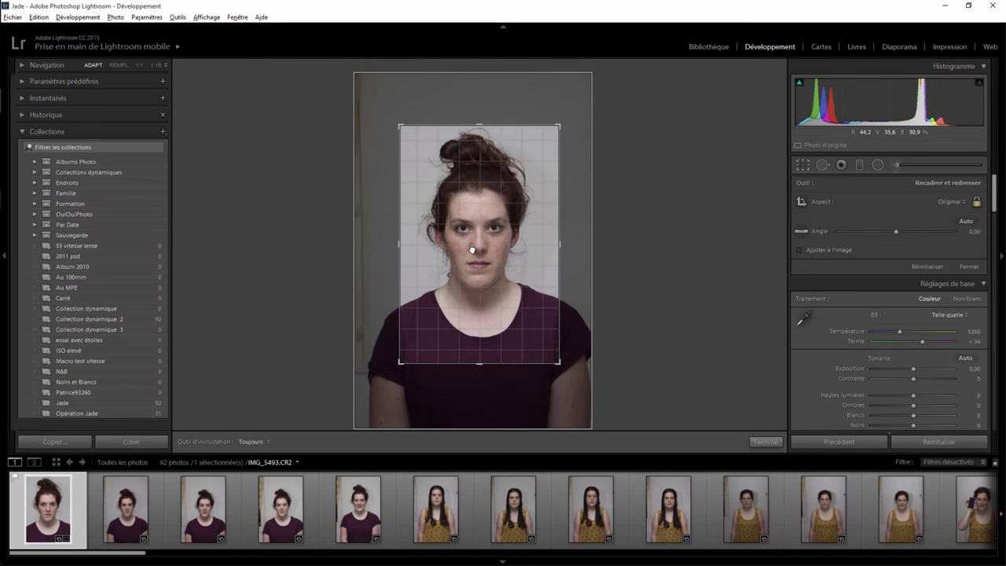
pyautogui.moveTo(399, 363); pyautogui.dragTo(395, 368)
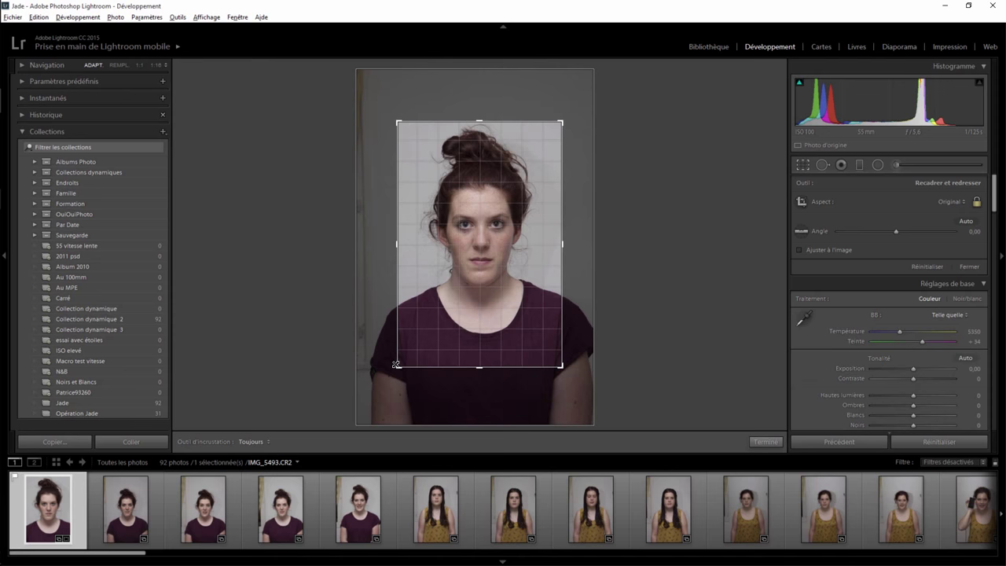
pyautogui.moveTo(482, 270); pyautogui.dragTo(482, 272)
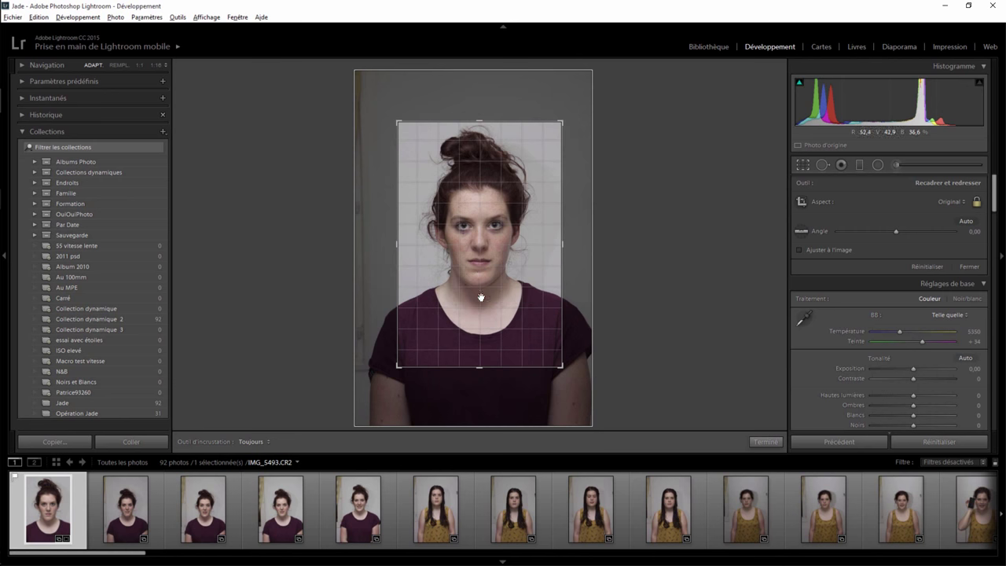
pyautogui.click(777, 443)
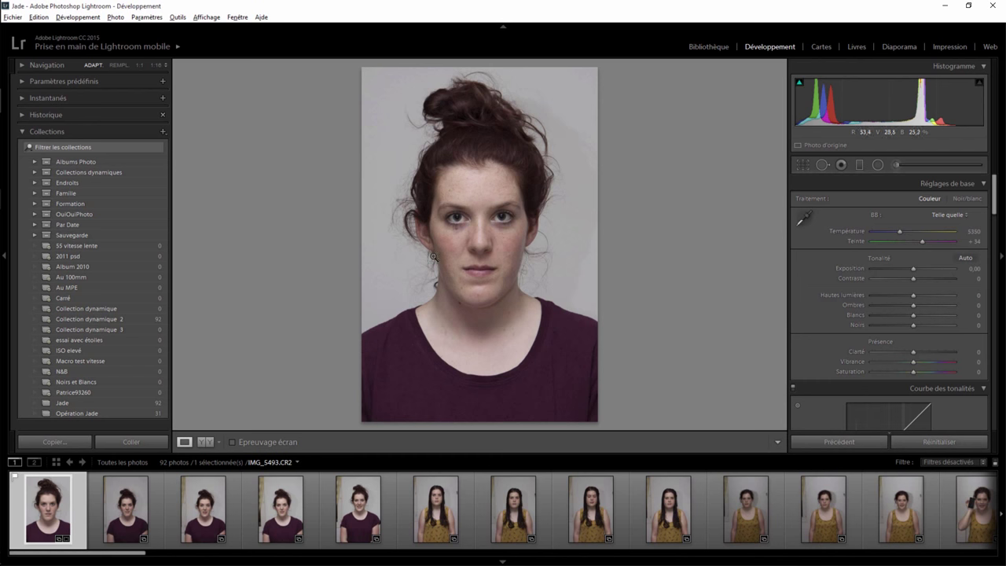
# Synchronise the first portrait's crop onto the second portrait, IMG_5494
pyautogui.click(74, 519)
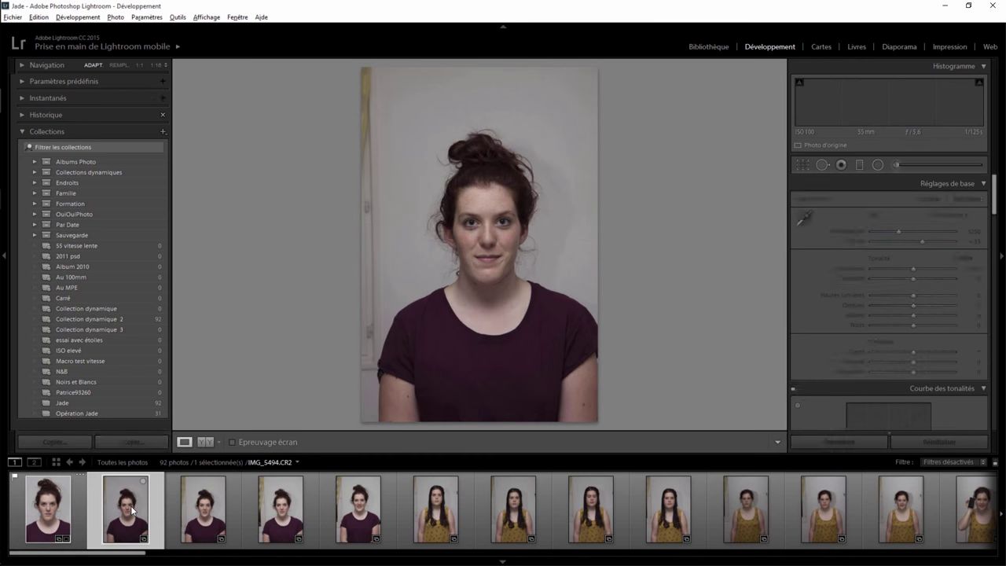
pyautogui.click(125, 510)
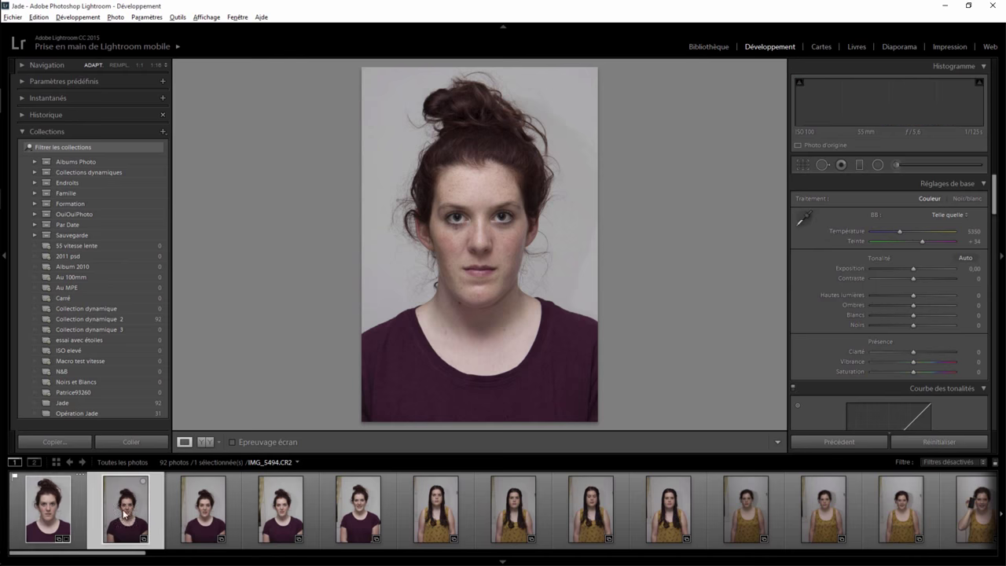
pyautogui.click(803, 165)
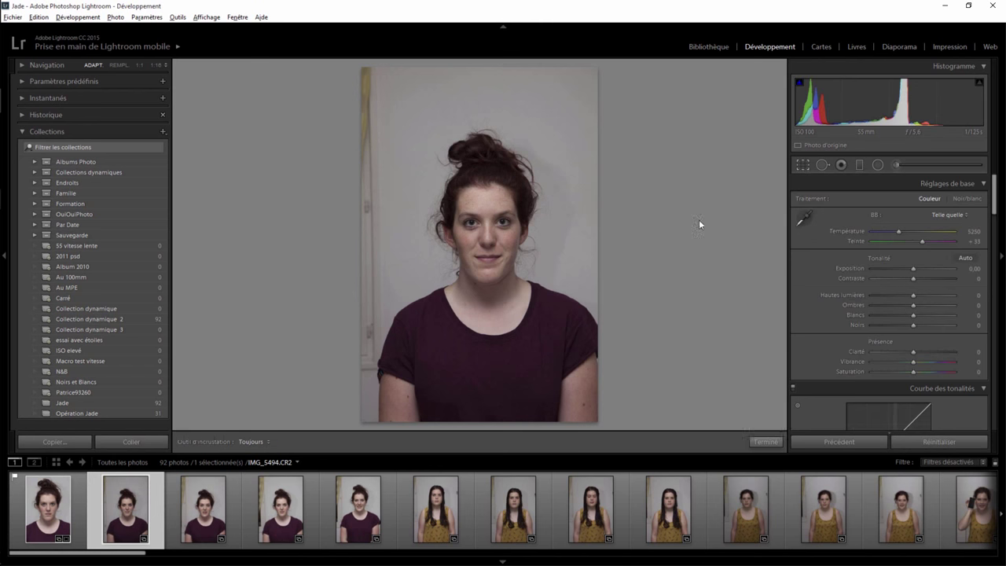
pyautogui.click(73, 522)
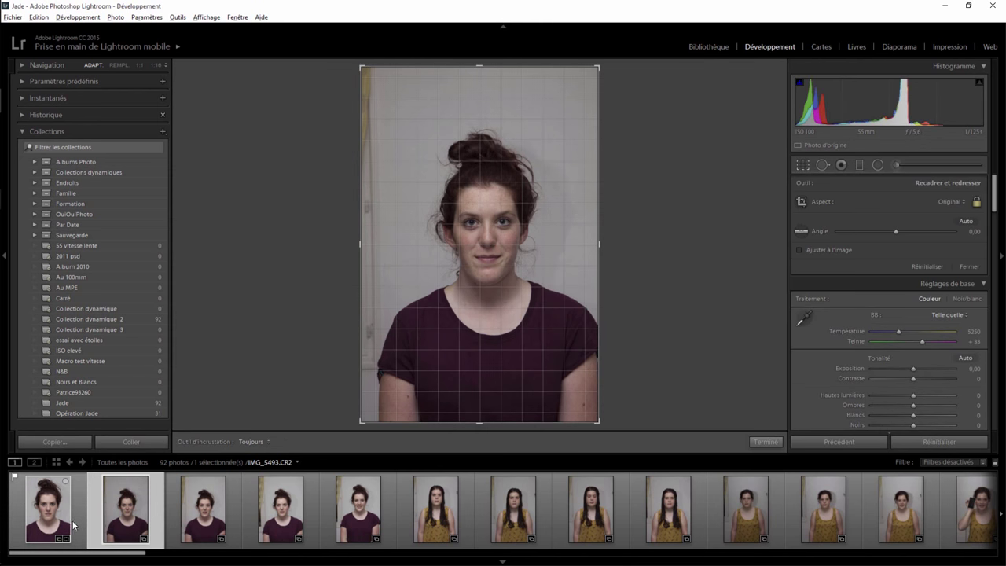
pyautogui.keyDown('ctrl'); pyautogui.click(130, 521); pyautogui.keyUp('ctrl')
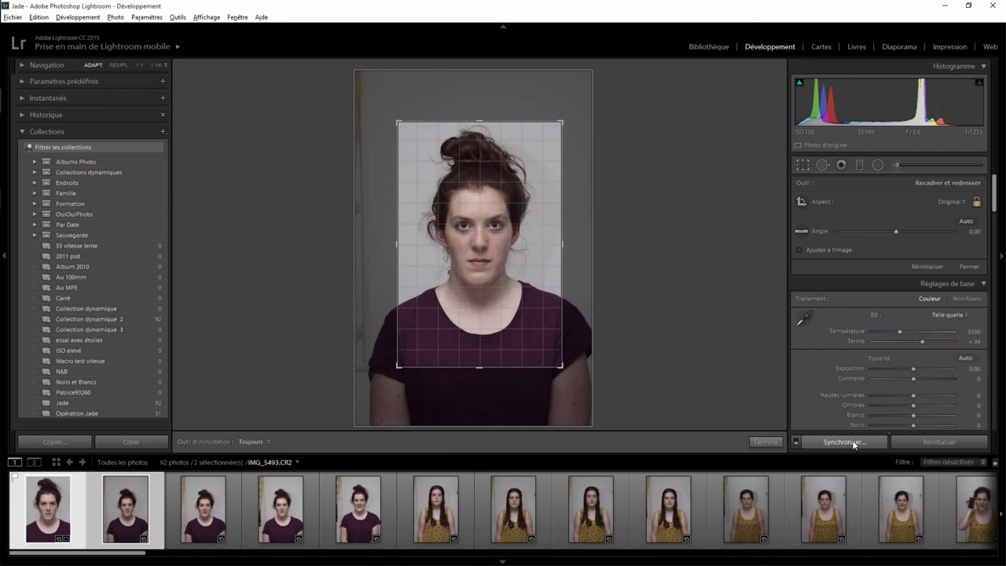
pyautogui.click(845, 442)
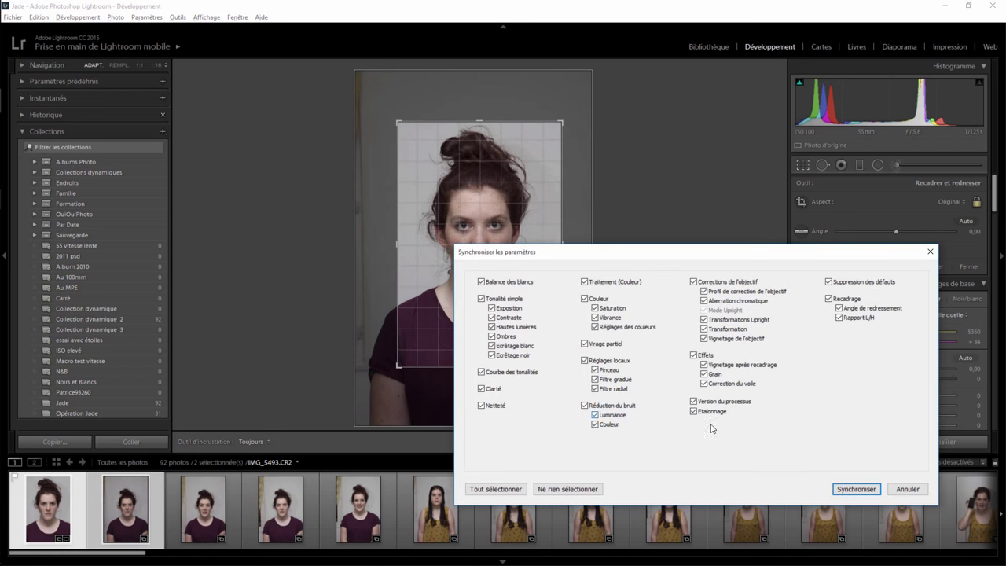
pyautogui.click(839, 489)
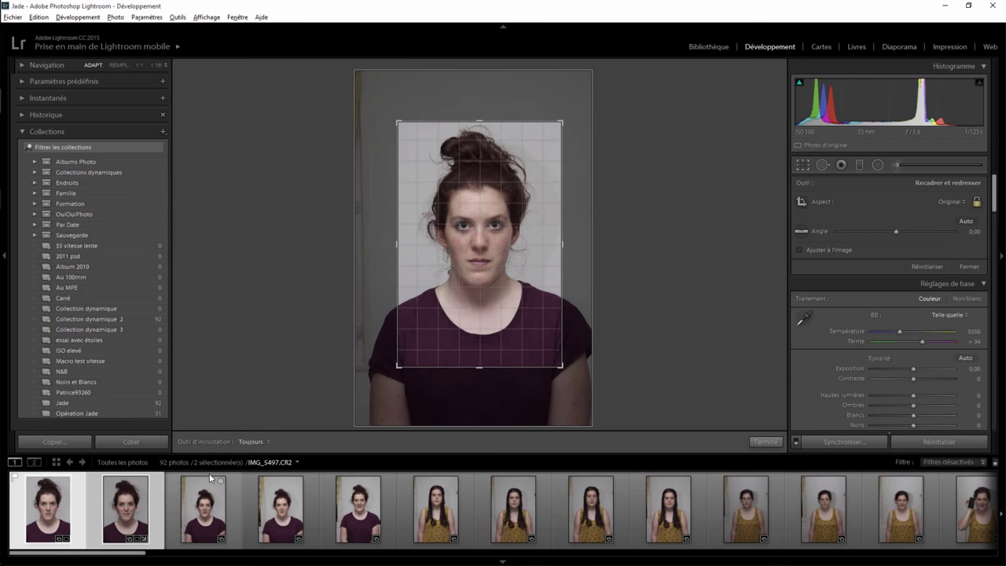
pyautogui.click(765, 442)
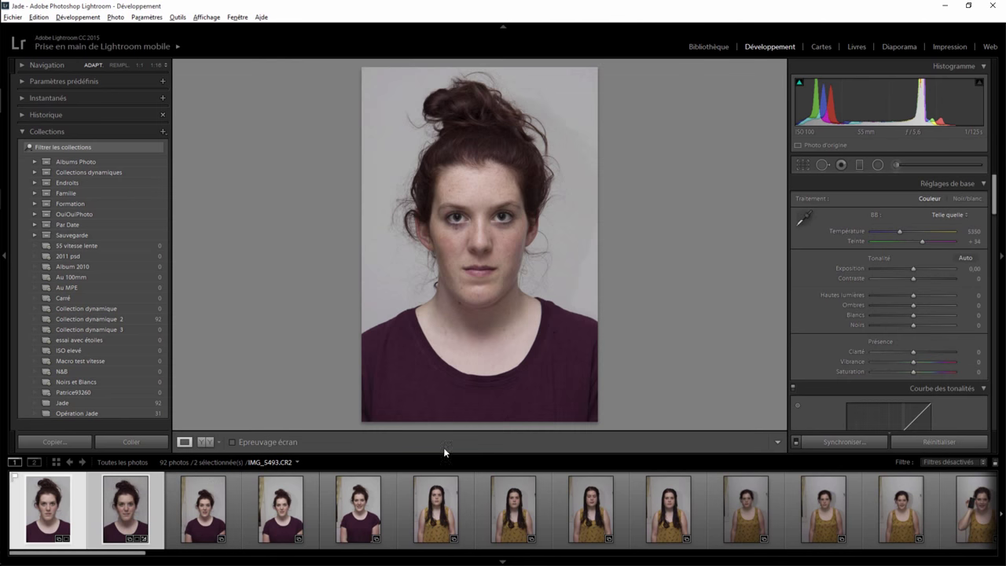
# Flip back and forth between the first two portraits to compare their crops
pyautogui.click(77, 532)
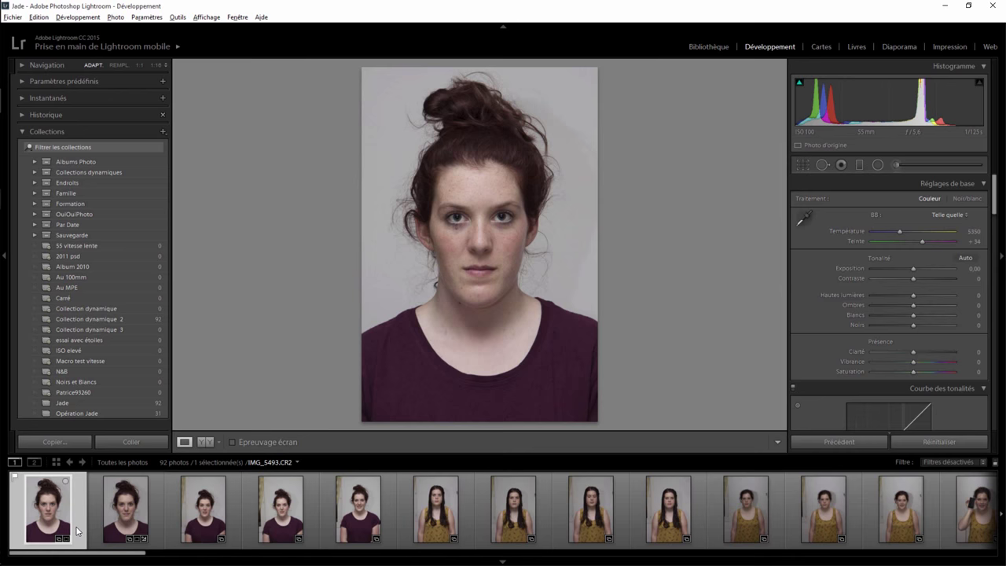
pyautogui.press('Right')
pyautogui.press('Left')
pyautogui.press('Right')
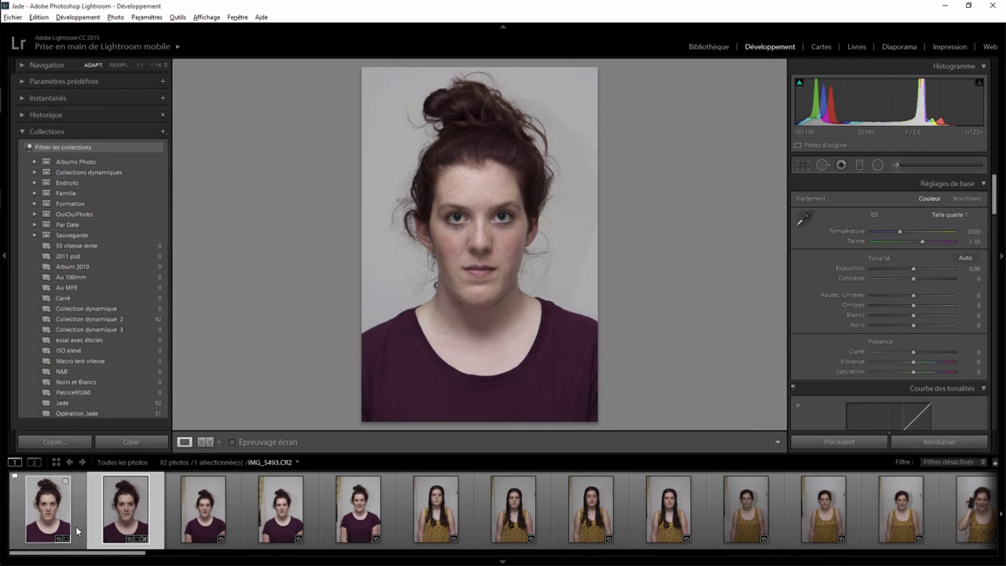
pyautogui.press('Left')
pyautogui.press('Right')
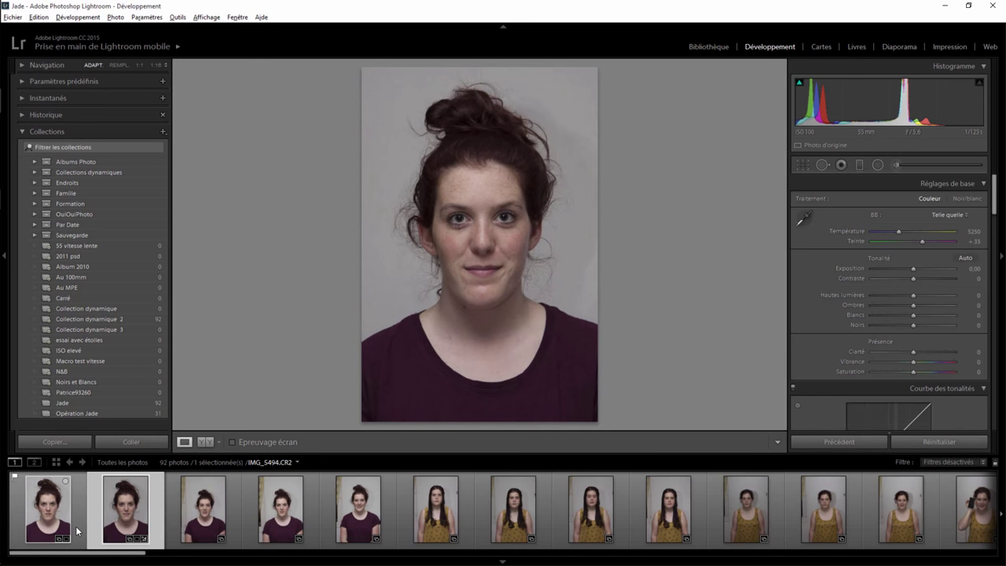
pyautogui.press('Left')
pyautogui.press('Right')
pyautogui.press('Left')
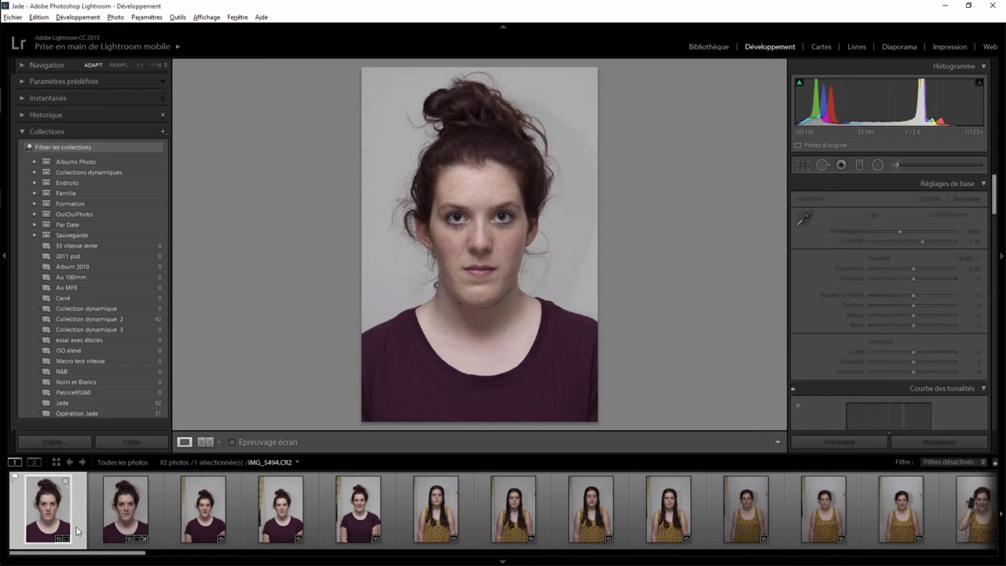
pyautogui.press('Right')
pyautogui.press('Left')
pyautogui.press('Right')
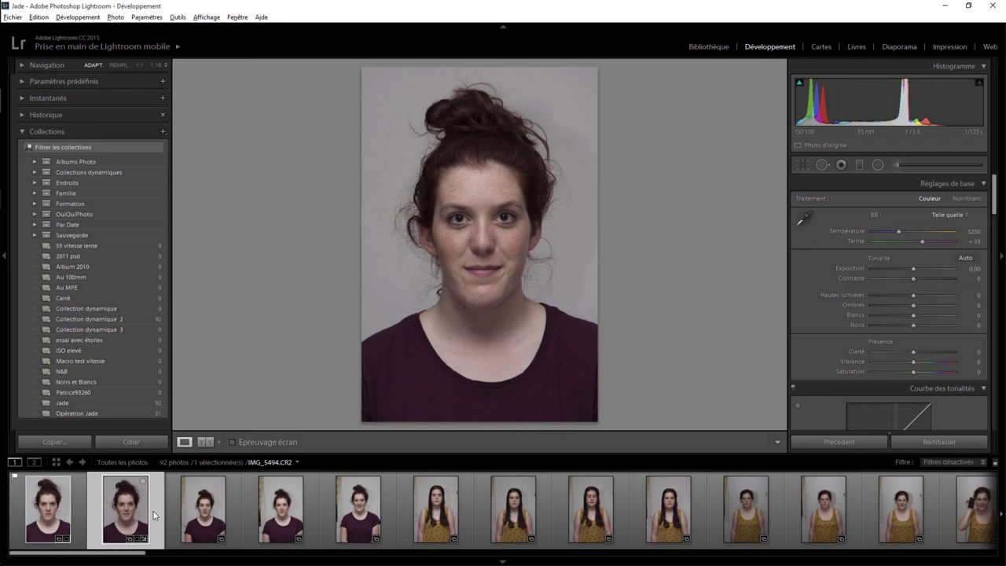
# Synchronise the settings onto the seventh portrait too, then switch to the Library
pyautogui.keyDown('ctrl'); pyautogui.click(547, 507); pyautogui.keyUp('ctrl')
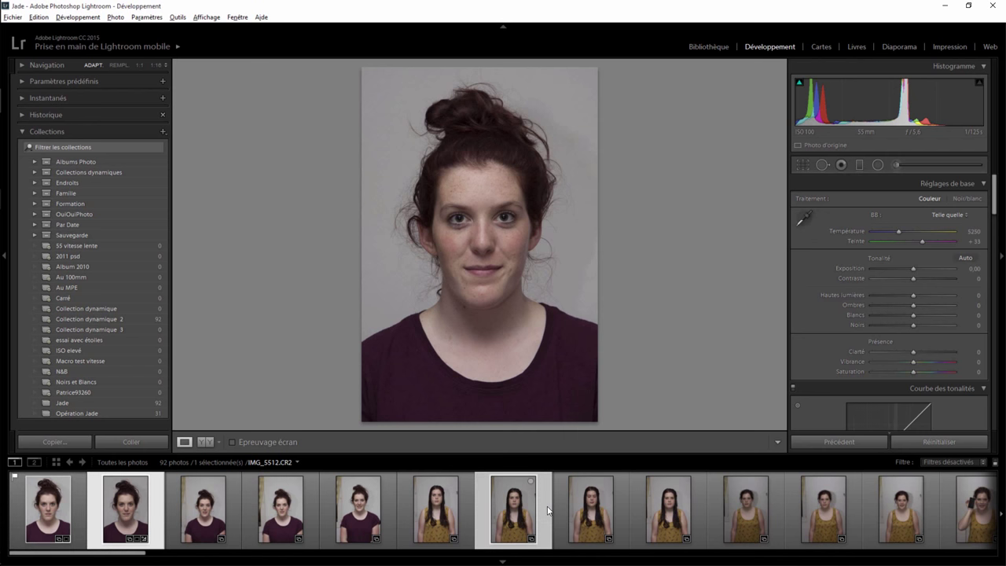
pyautogui.click(845, 442)
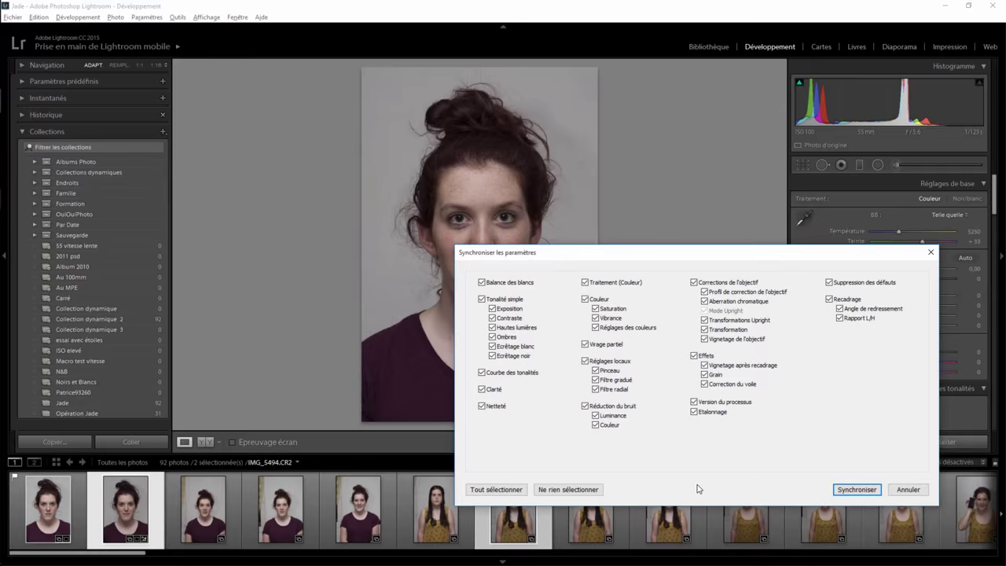
pyautogui.click(855, 490)
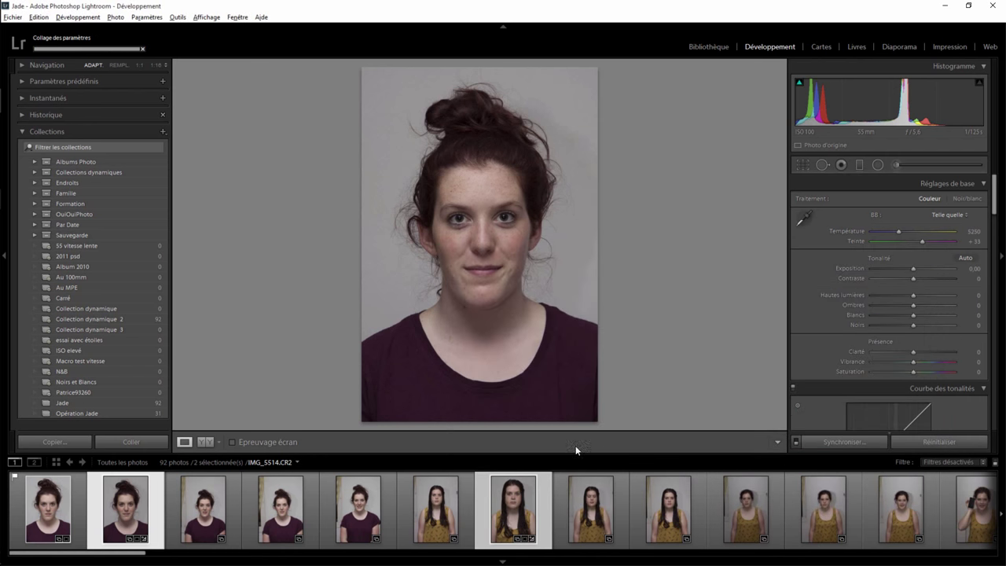
pyautogui.click(722, 46)
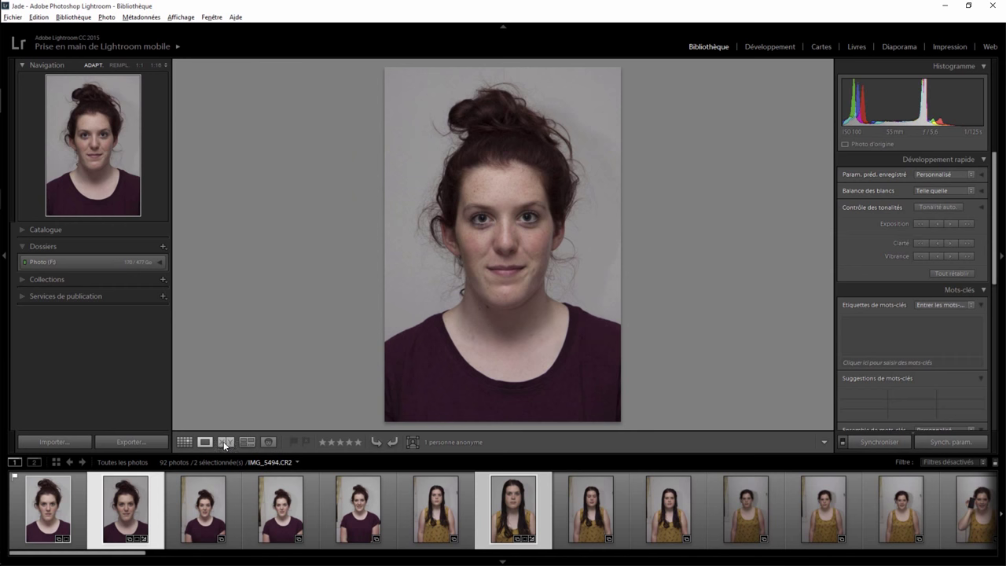
# Compare the first portrait and IMG_5497.CR2 side by side in Compare view
pyautogui.click(225, 442)
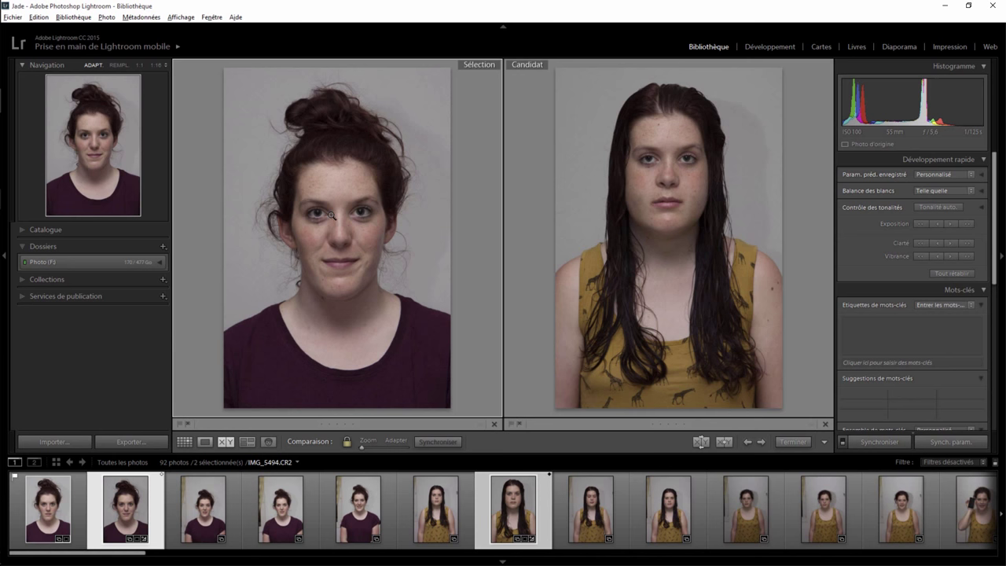
pyautogui.click(202, 492)
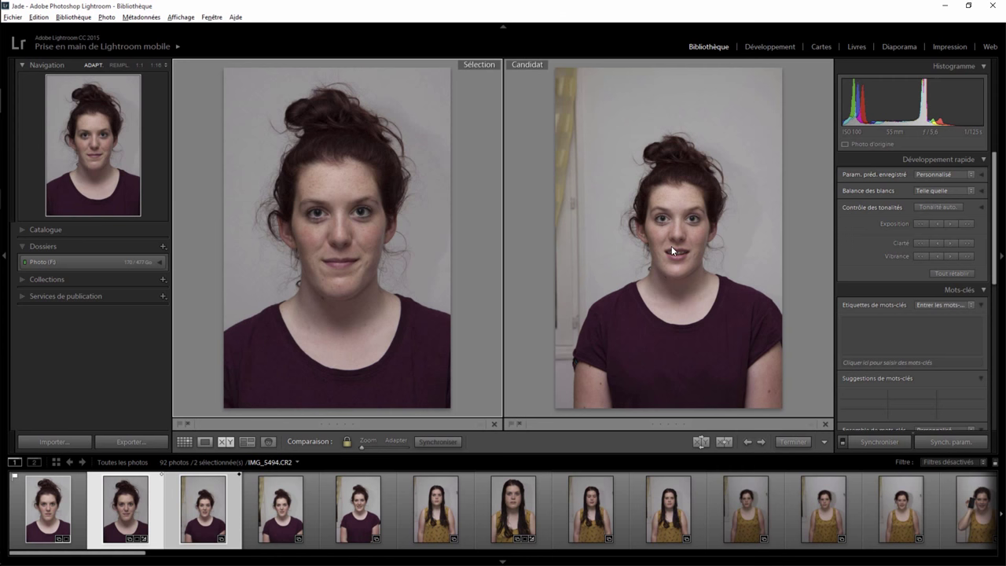
pyautogui.click(75, 511)
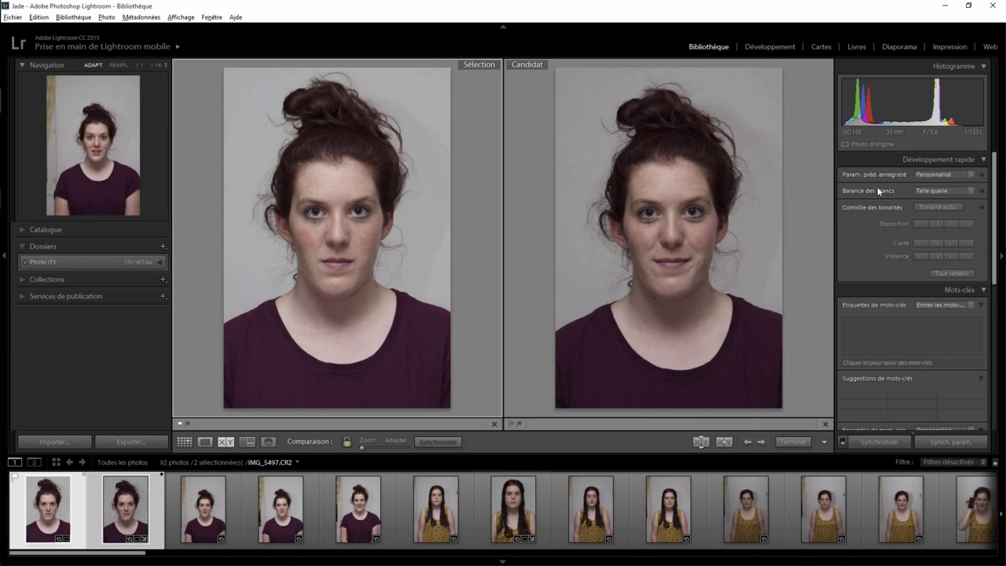
# Show only the first portrait, IMG_5493.CR2, in Develop and bring up its context menu
pyautogui.click(770, 47)
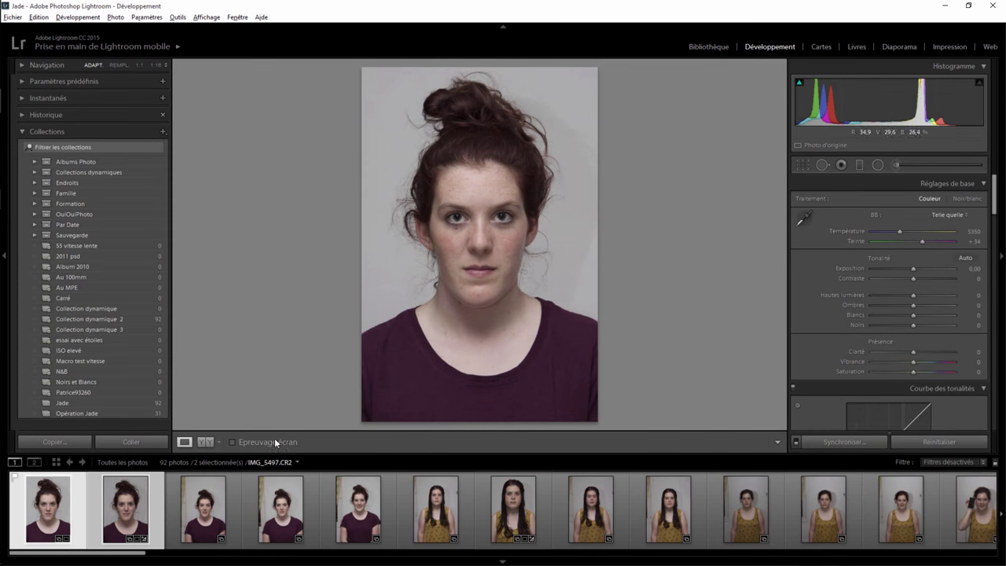
pyautogui.click(79, 511)
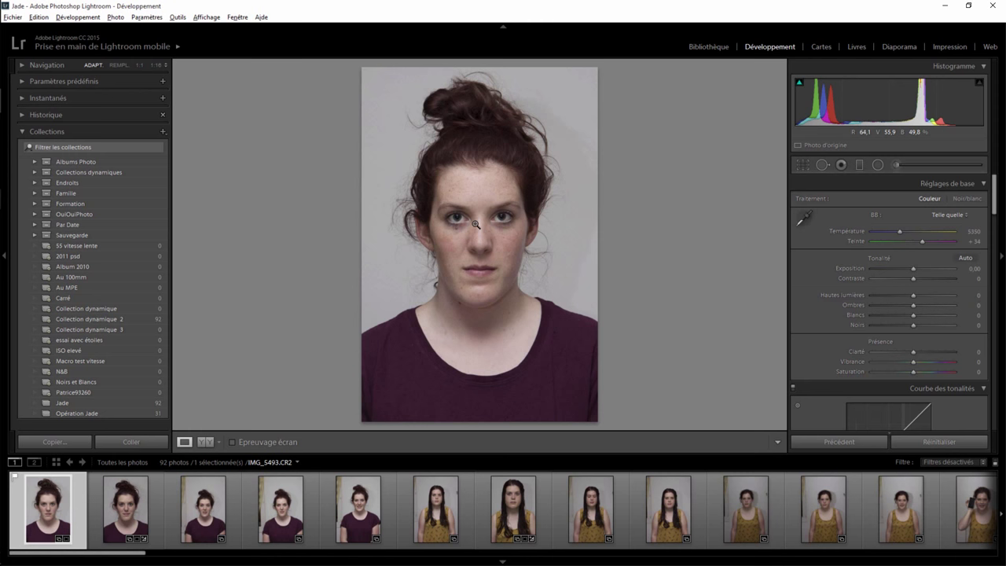
pyautogui.rightClick(476, 226)
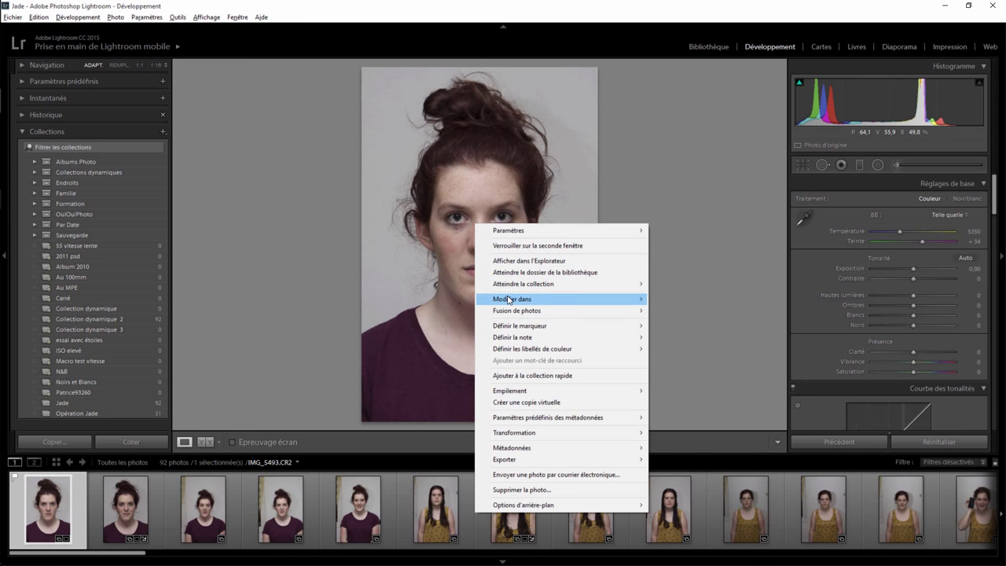
# Edit IMG_5493 in Adobe Photoshop CC 2015 via the Edit In command
pyautogui.moveTo(512, 299)
pyautogui.click(725, 300)
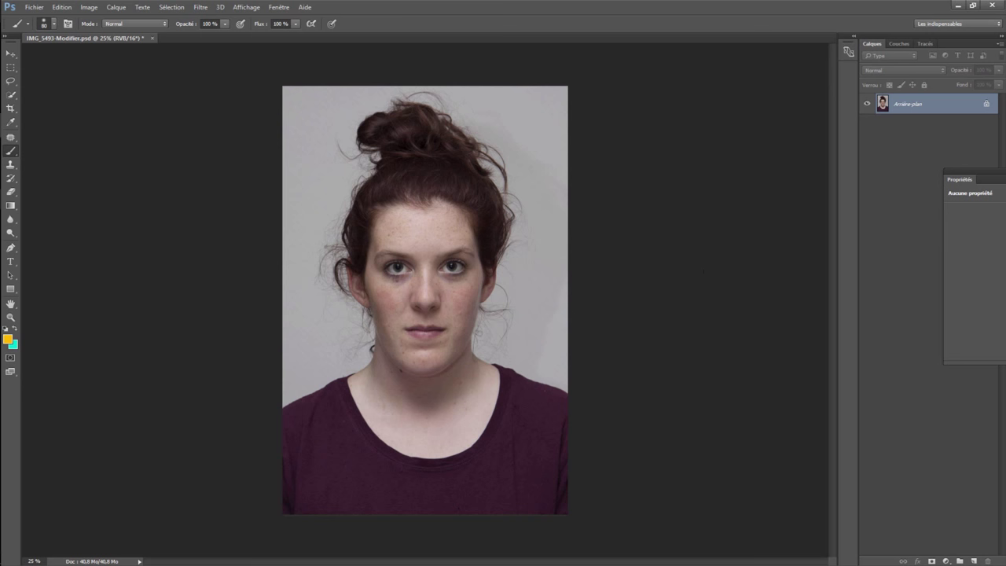
# Add a new empty layer, Calque 1, zoom in on the face and adjust the brush size
pyautogui.click(975, 561)
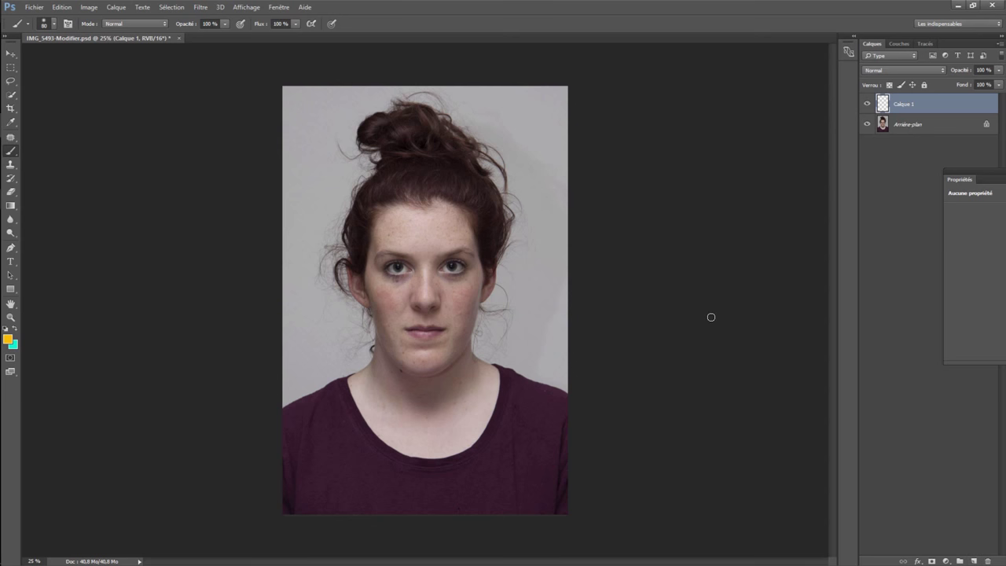
pyautogui.hotkey('ctrl', '+')
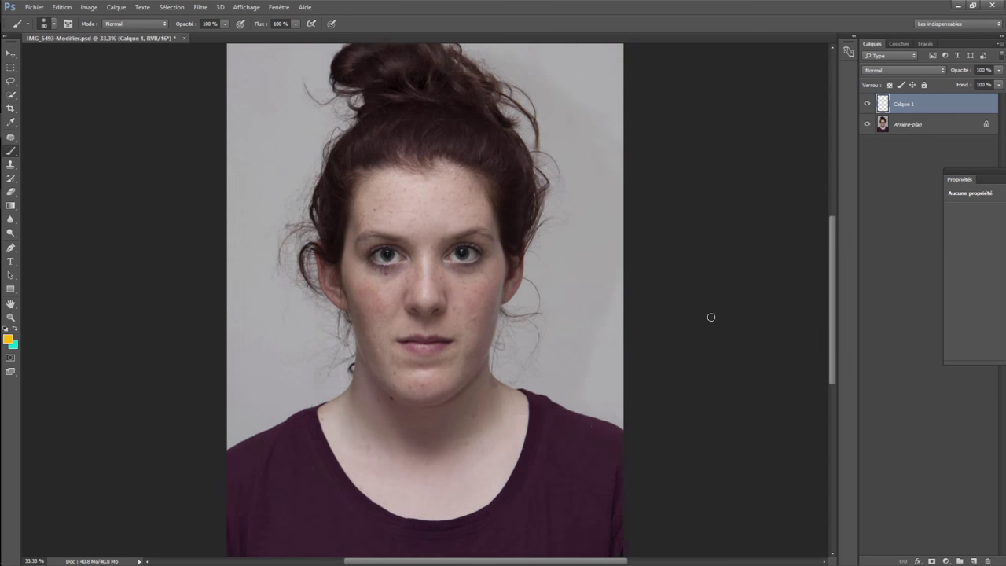
pyautogui.hotkey('ctrl', '+')
pyautogui.hotkey('ctrl', '+')
pyautogui.hotkey('ctrl', '+')
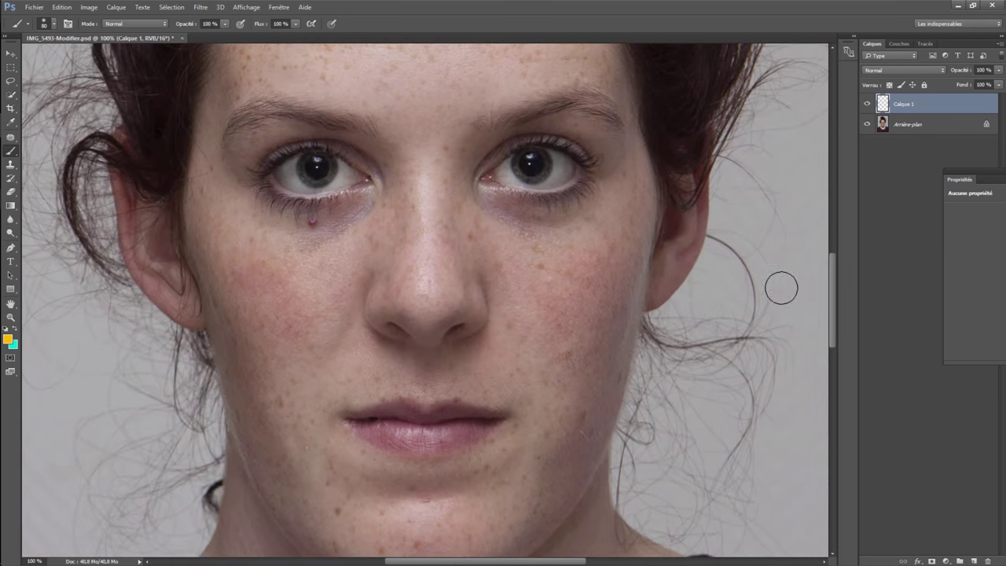
pyautogui.scroll(5, 836, 297)
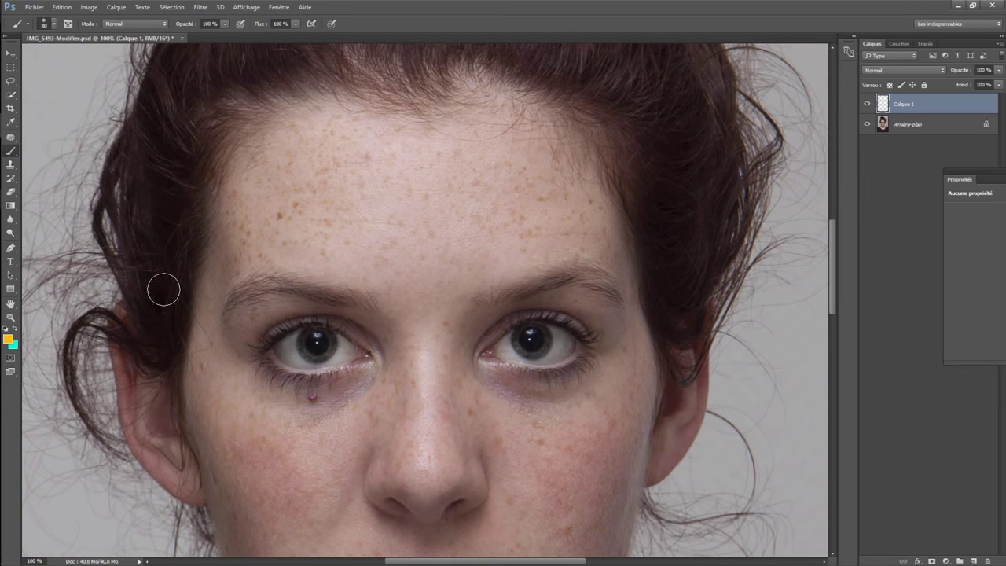
pyautogui.click(53, 24)
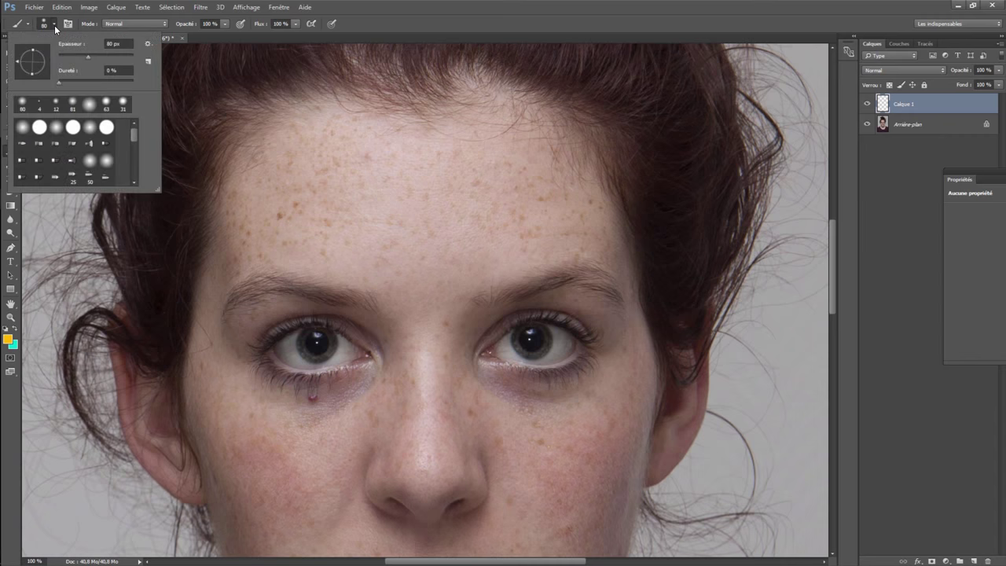
pyautogui.click(89, 57)
# Paint a soft orange dot over each pupil, right then left
pyautogui.press('Return')
pyautogui.hotkey('ctrl', '+')
pyautogui.hotkey('ctrl', '+')
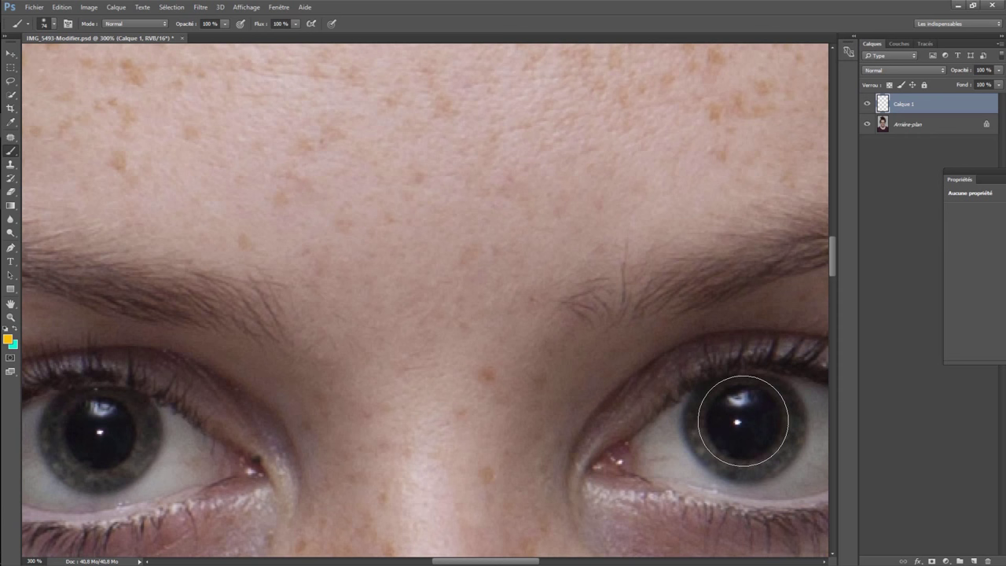
pyautogui.click(743, 422)
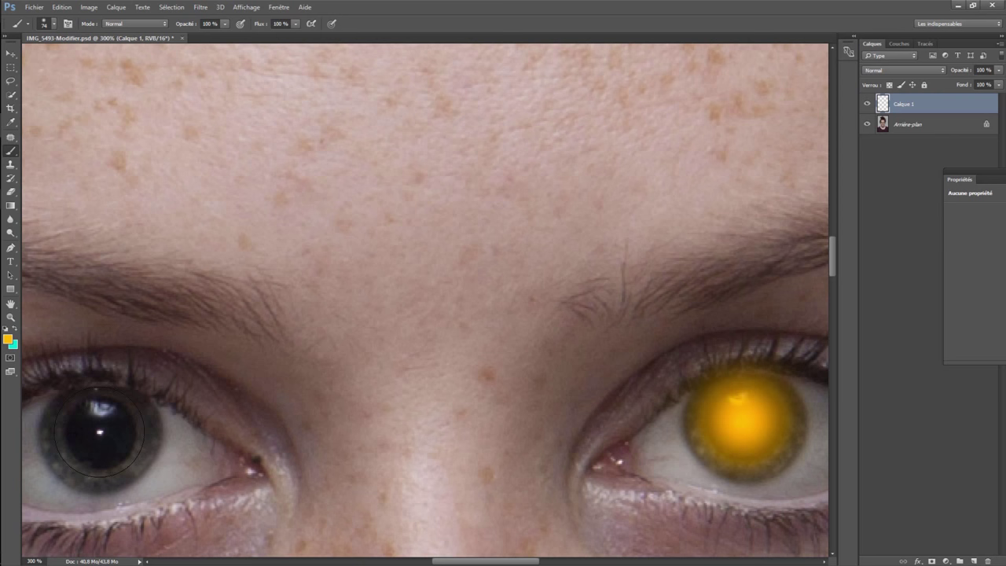
pyautogui.click(99, 431)
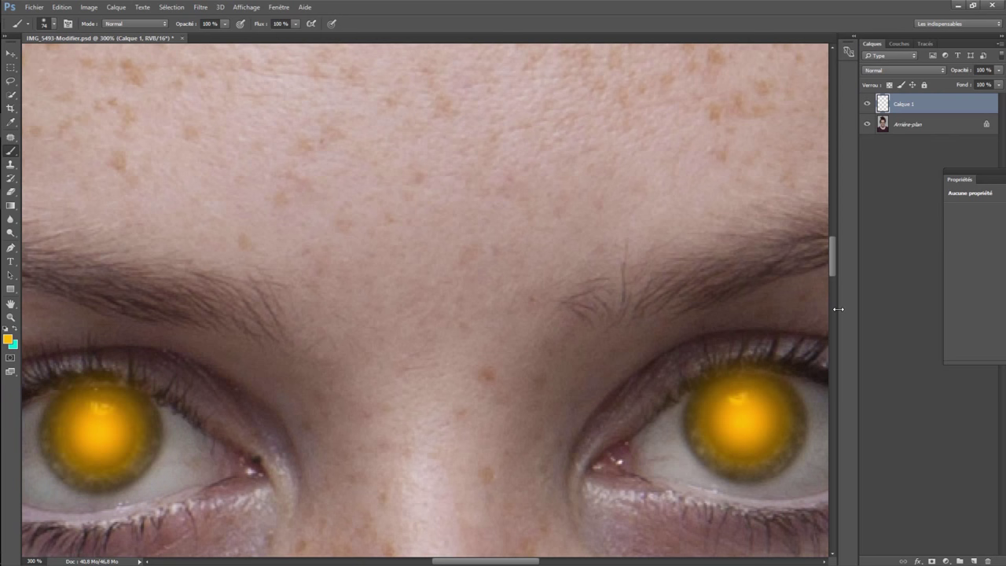
pyautogui.hotkey('ctrl', '-')
pyautogui.hotkey('ctrl', '-')
pyautogui.hotkey('ctrl', '-')
pyautogui.hotkey('ctrl', '-')
pyautogui.hotkey('ctrl', '-')
pyautogui.hotkey('ctrl', '-')
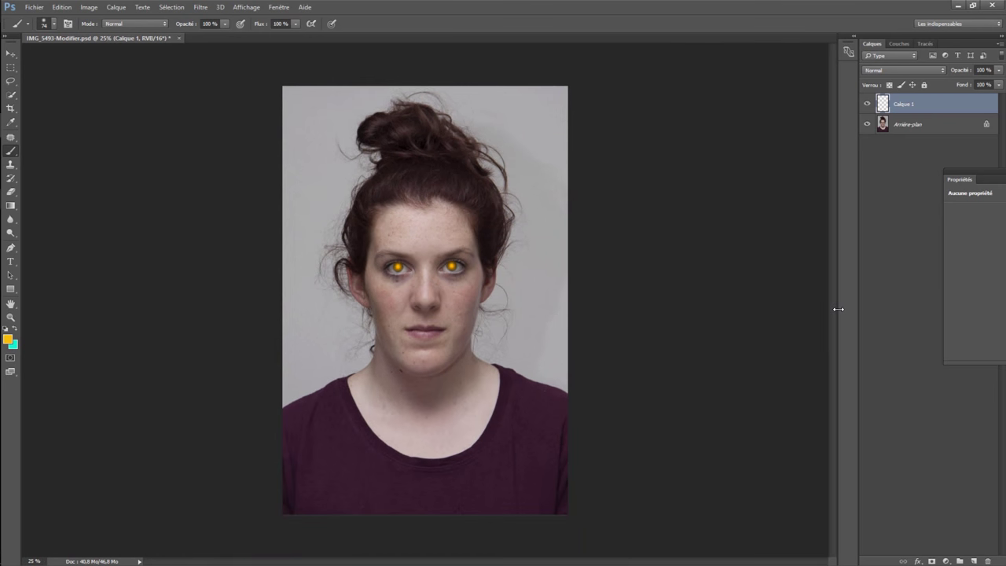
# Hide the Arrière-plan layer and start Save As with PNG as the file type
pyautogui.click(867, 125)
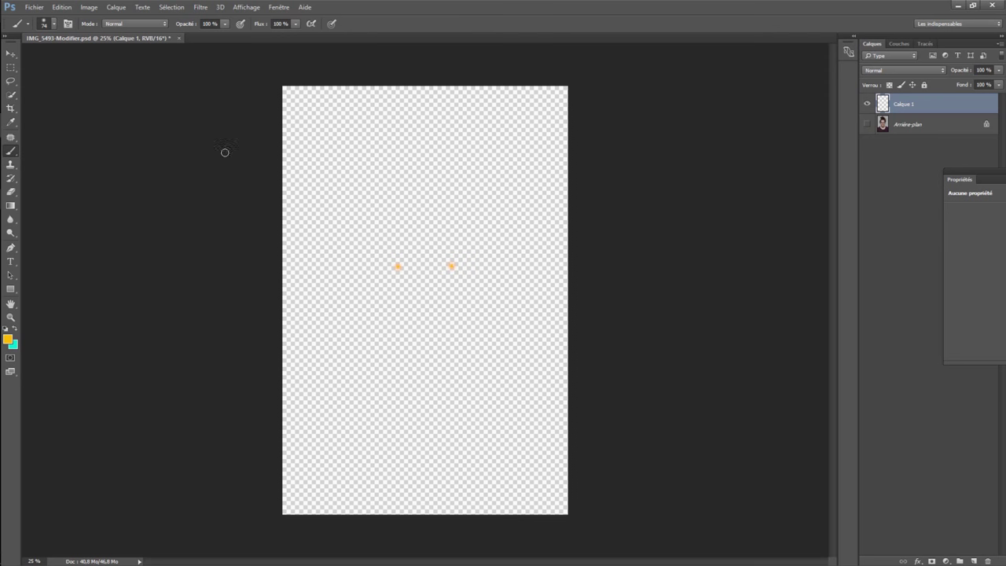
pyautogui.click(36, 8)
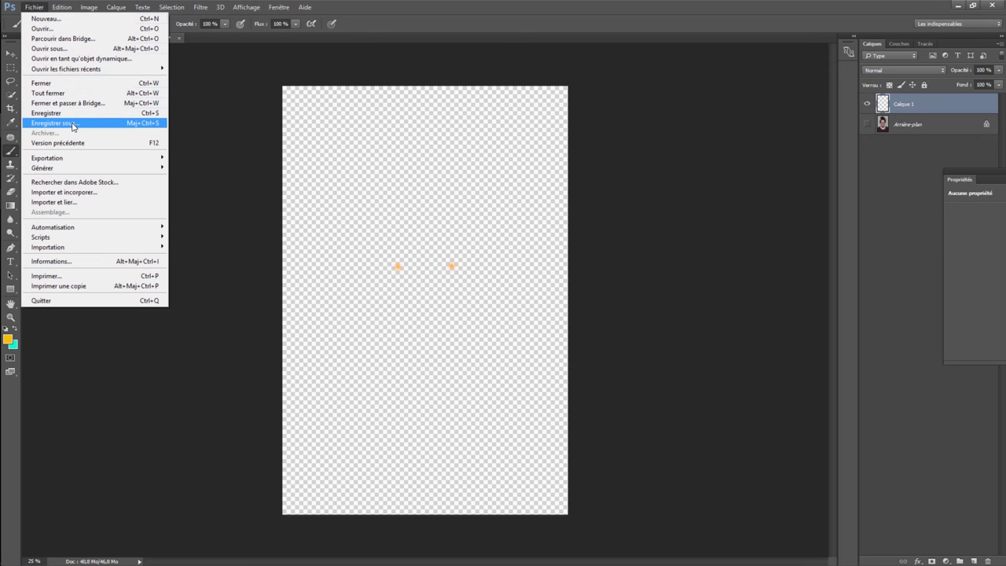
pyautogui.click(72, 124)
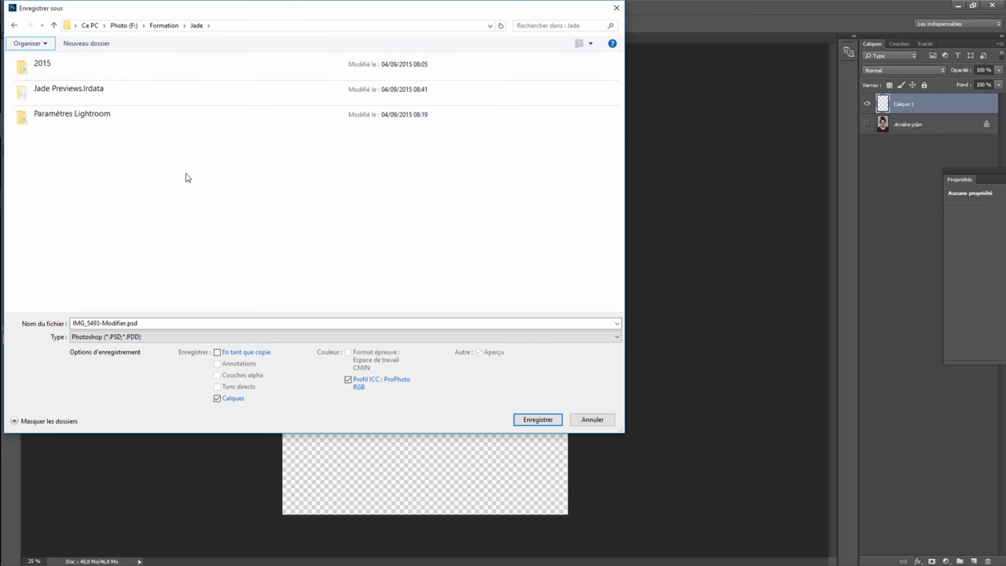
pyautogui.click(168, 336)
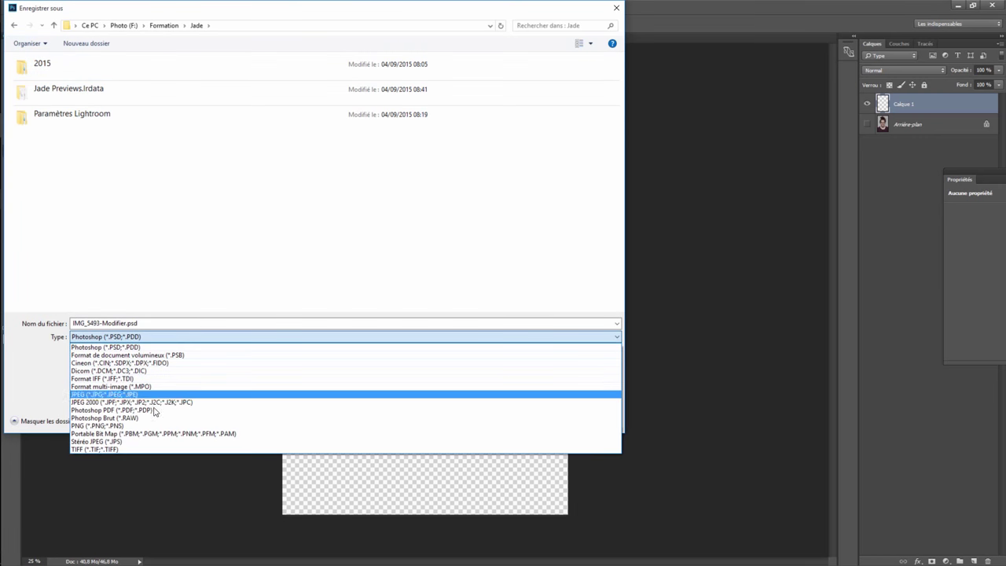
pyautogui.click(148, 427)
# Name the file Masque and save it as Masque.png, confirming the PNG options
pyautogui.doubleClick(142, 324)
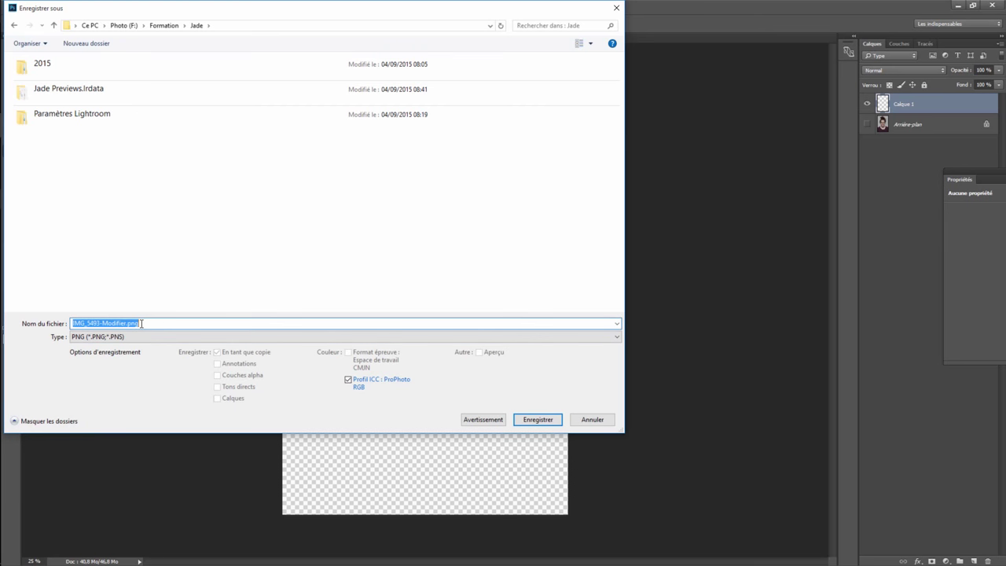
pyautogui.click(125, 323)
pyautogui.moveTo(123, 324); pyautogui.dragTo(55, 323)
pyautogui.write('M')
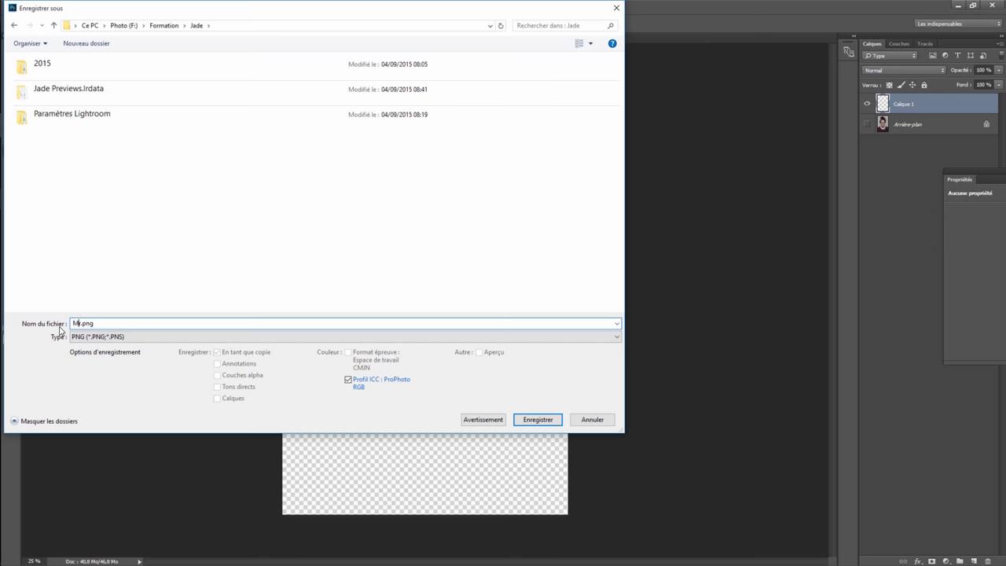
pyautogui.write('asque')
pyautogui.click(538, 420)
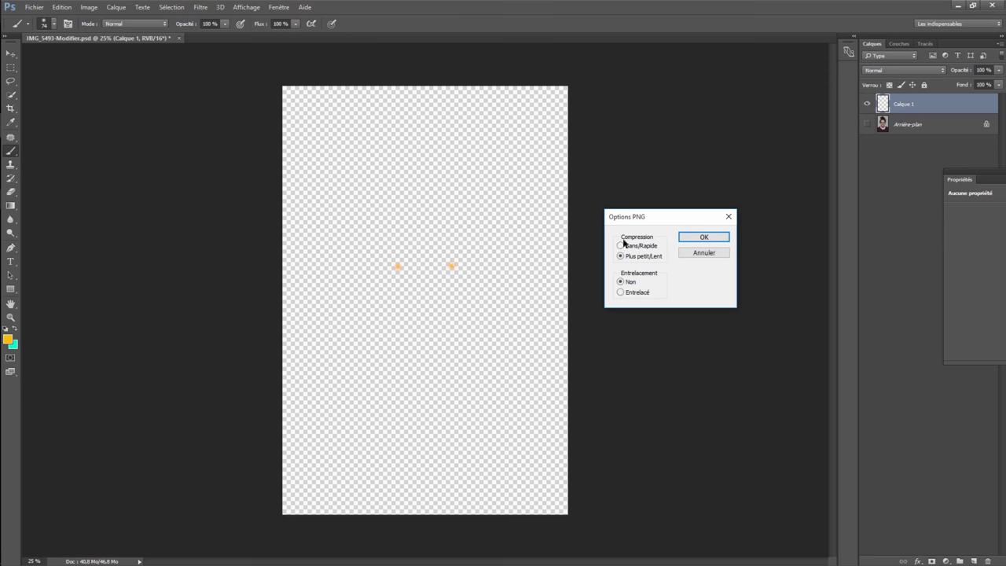
pyautogui.click(703, 236)
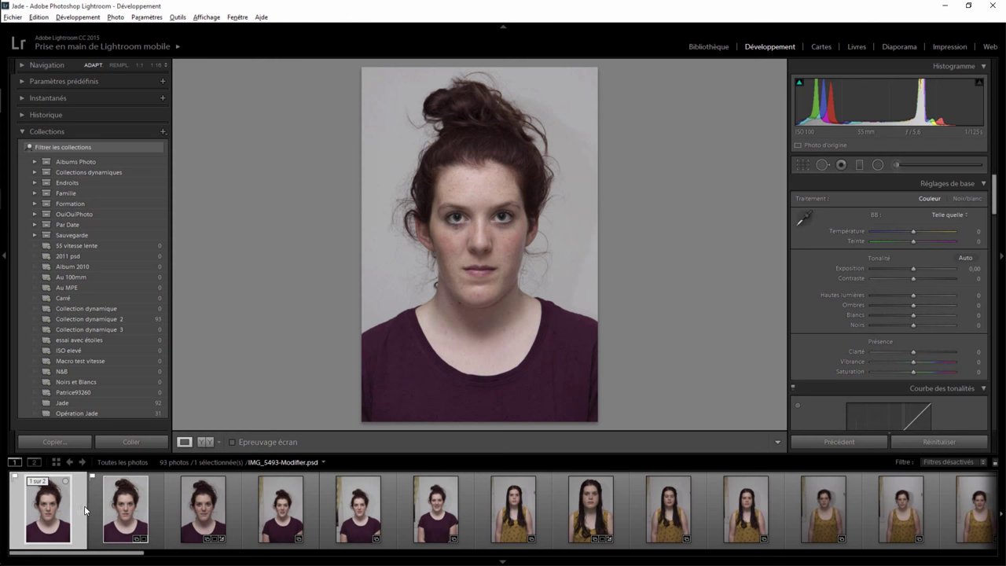
# Delete the edited PSD copy from disk, then open the Affichage menu for loupe overlays
pyautogui.click(112, 509)
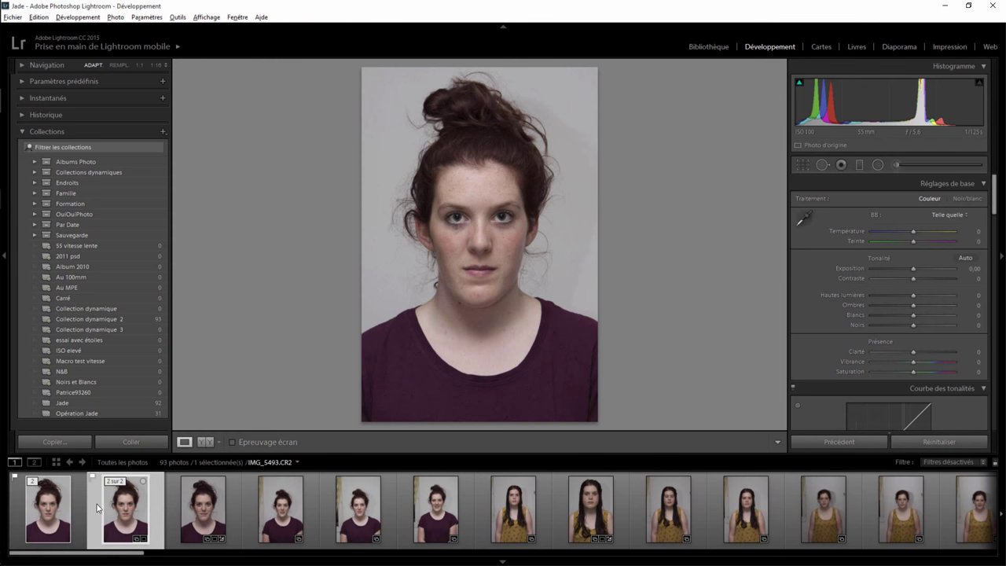
pyautogui.click(77, 503)
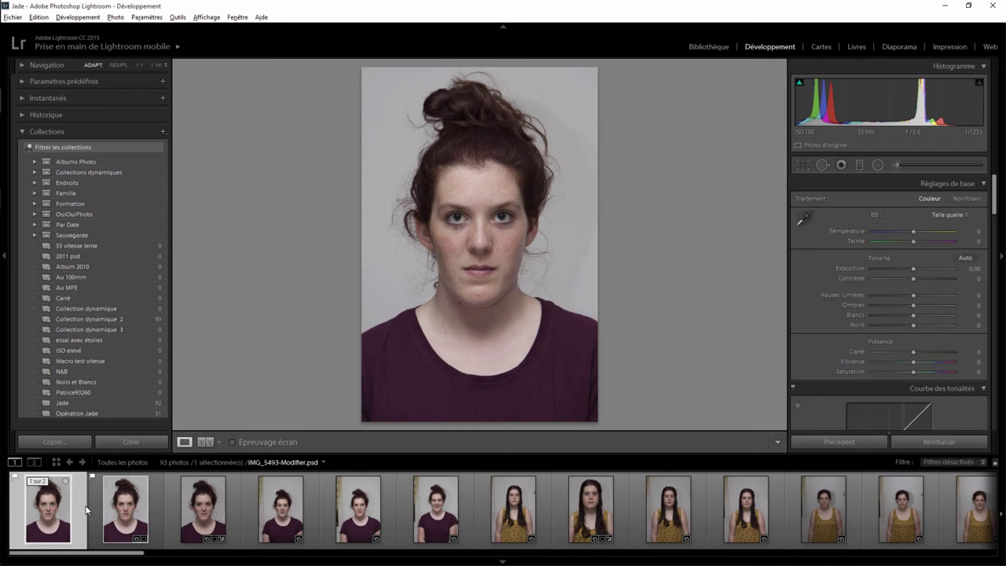
pyautogui.press('Delete')
pyautogui.click(462, 318)
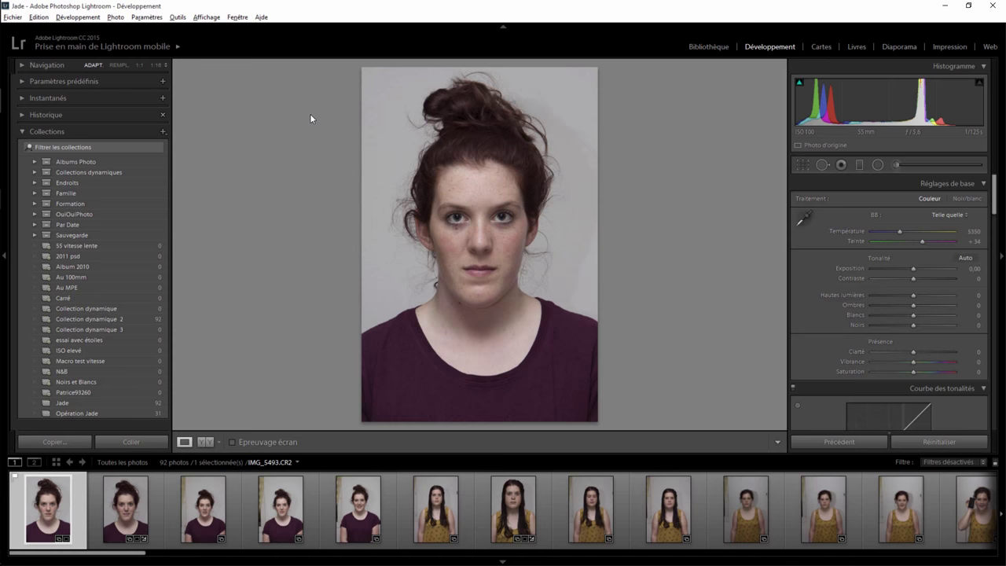
pyautogui.click(209, 17)
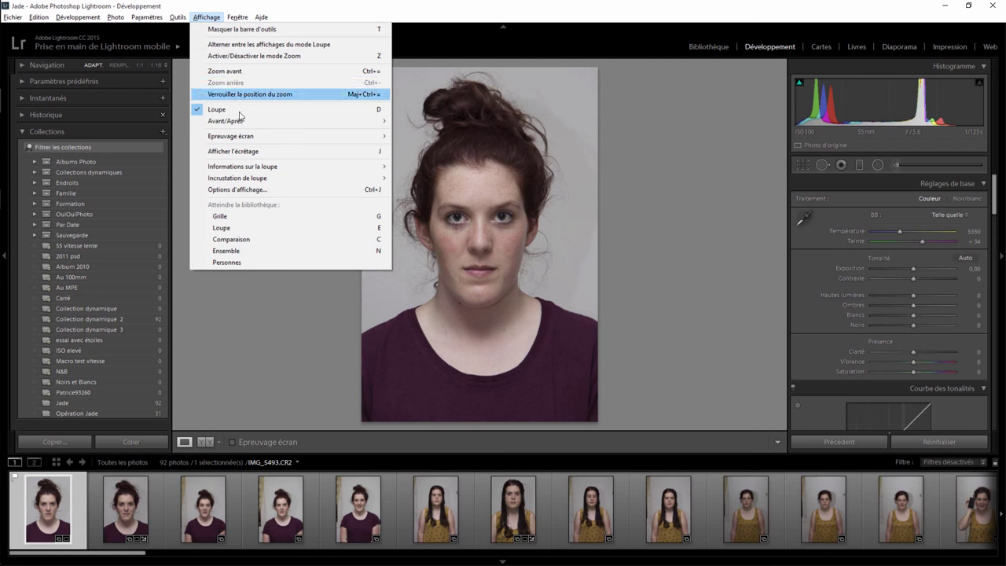
pyautogui.moveTo(237, 177)
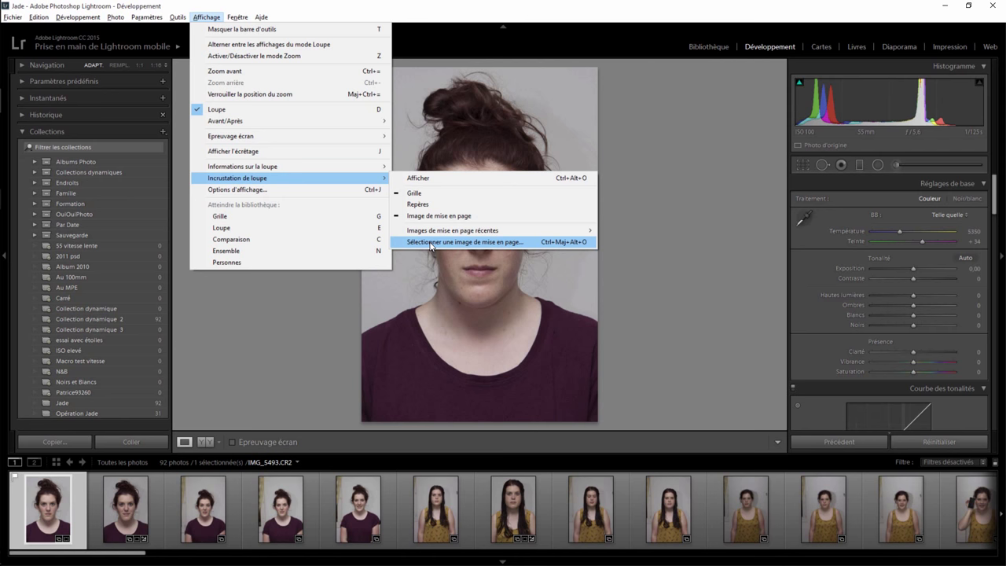
# Apply Masque.png as the loupe layout overlay on portrait IMG_5493.CR2
pyautogui.click(430, 247)
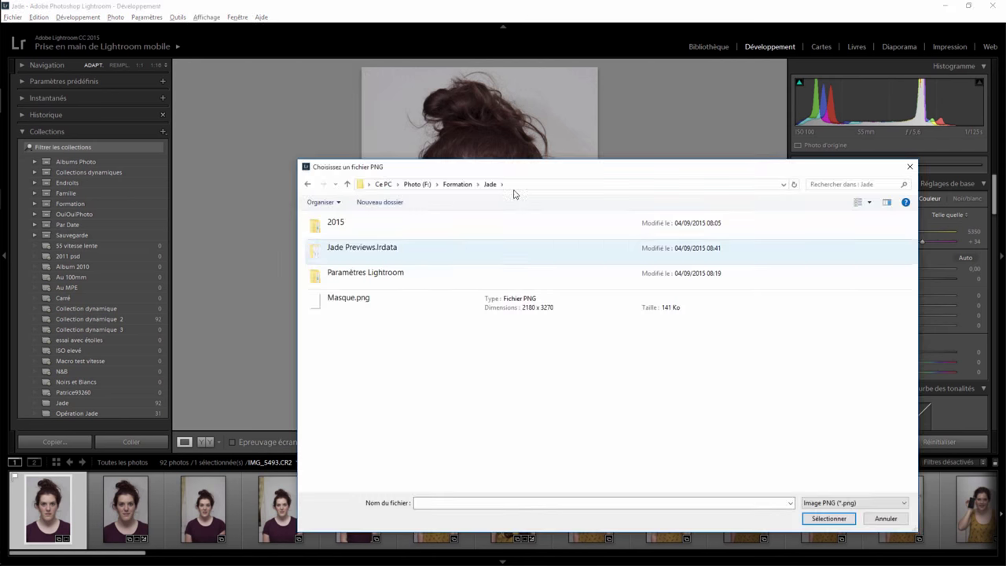
pyautogui.moveTo(499, 165)
pyautogui.mouseDown()
pyautogui.moveTo(405, 110)
pyautogui.moveTo(445, 109)
pyautogui.mouseUp()
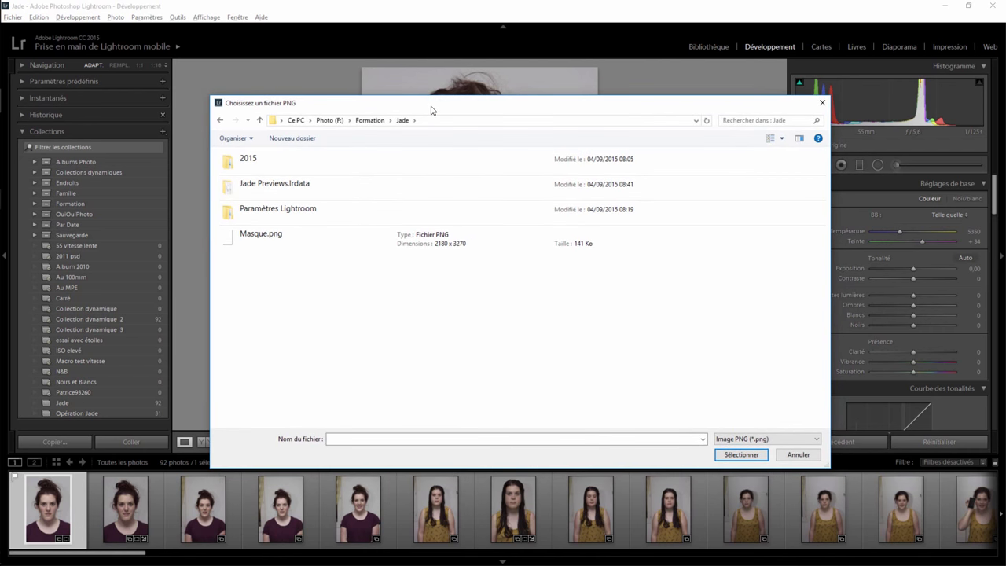
pyautogui.click(281, 237)
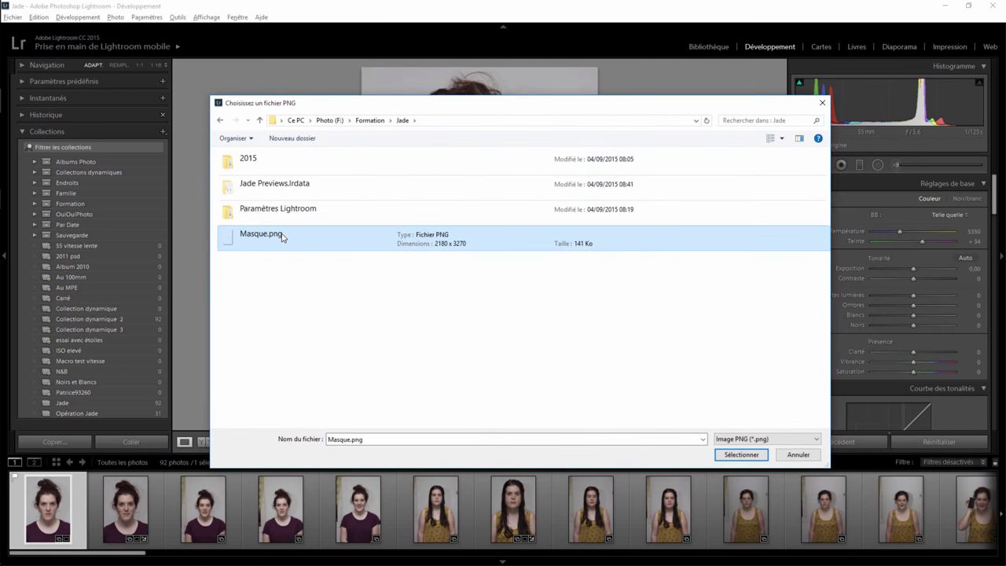
pyautogui.click(742, 455)
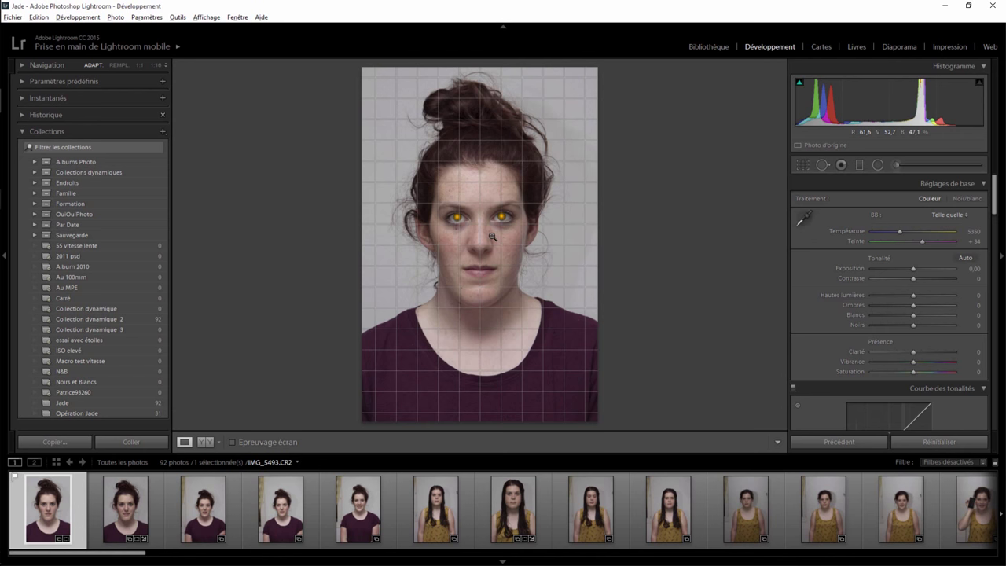
# Compare the eye-marker overlay across several portraits, then show IMG_5494 enlarged without the filmstrip
pyautogui.click(154, 503)
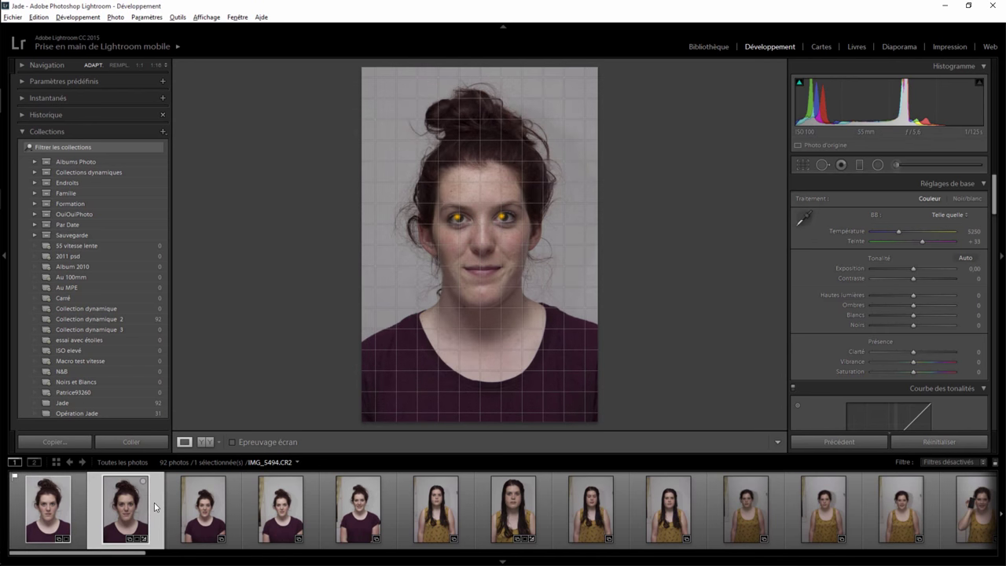
pyautogui.click(467, 490)
pyautogui.click(606, 513)
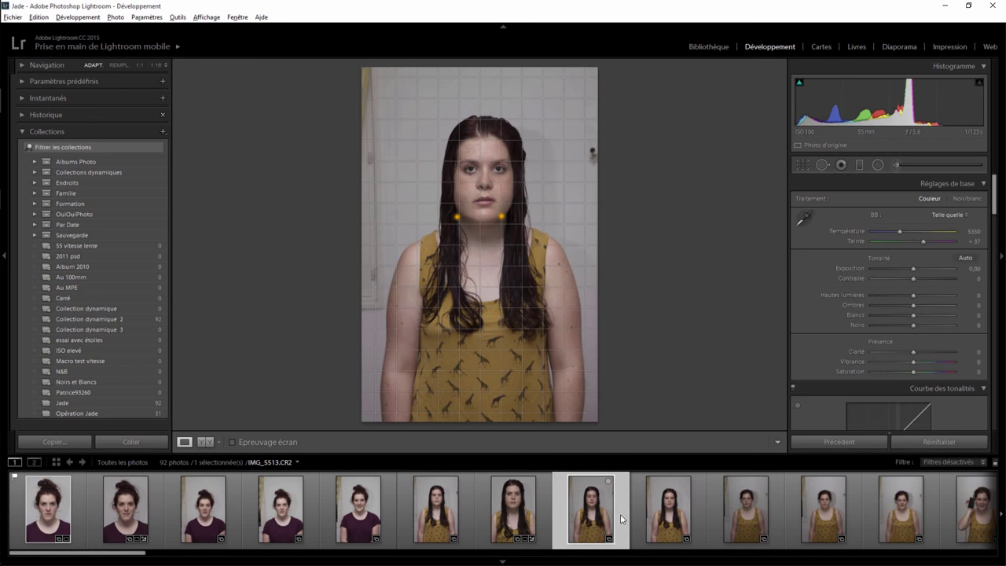
pyautogui.click(704, 508)
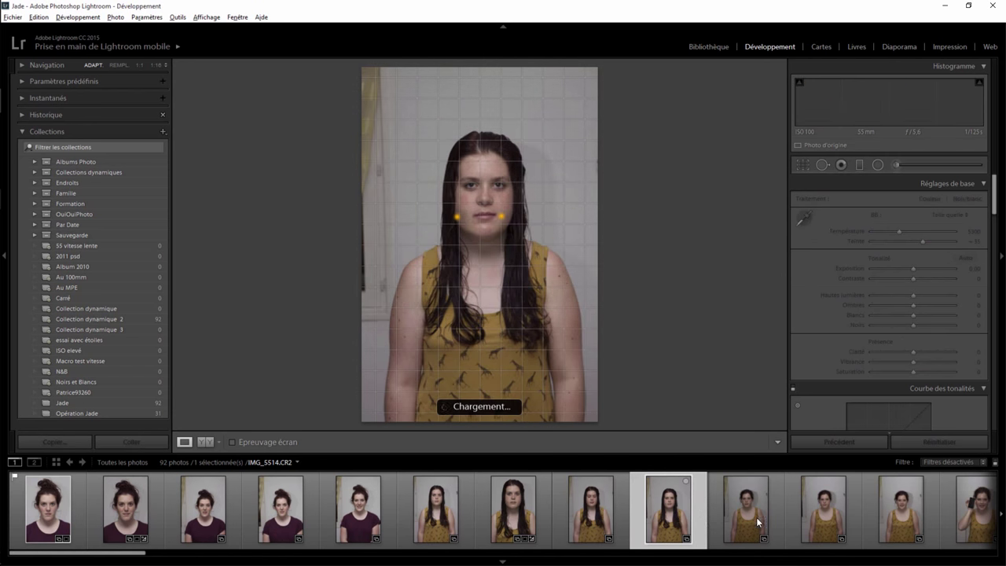
pyautogui.click(779, 513)
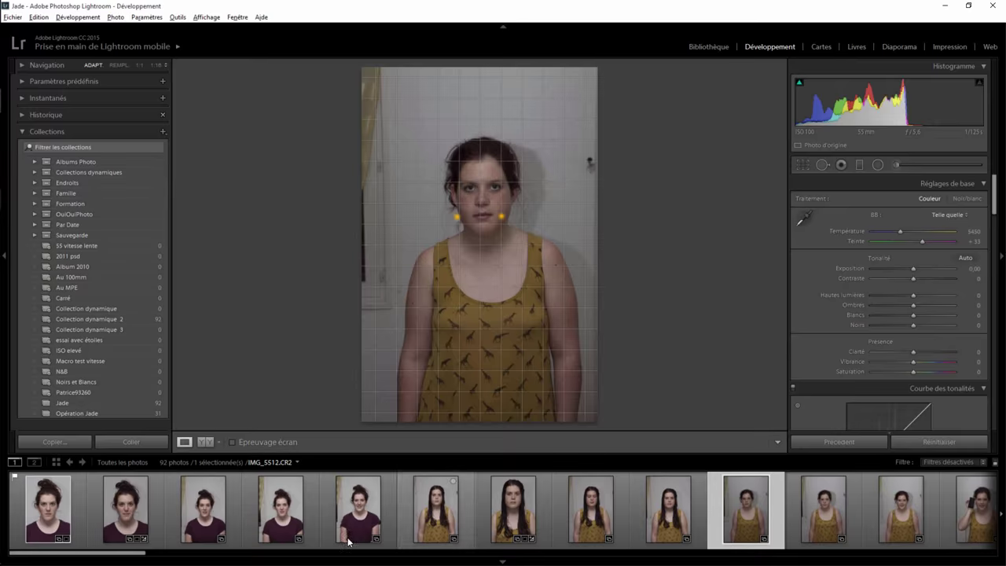
pyautogui.click(160, 501)
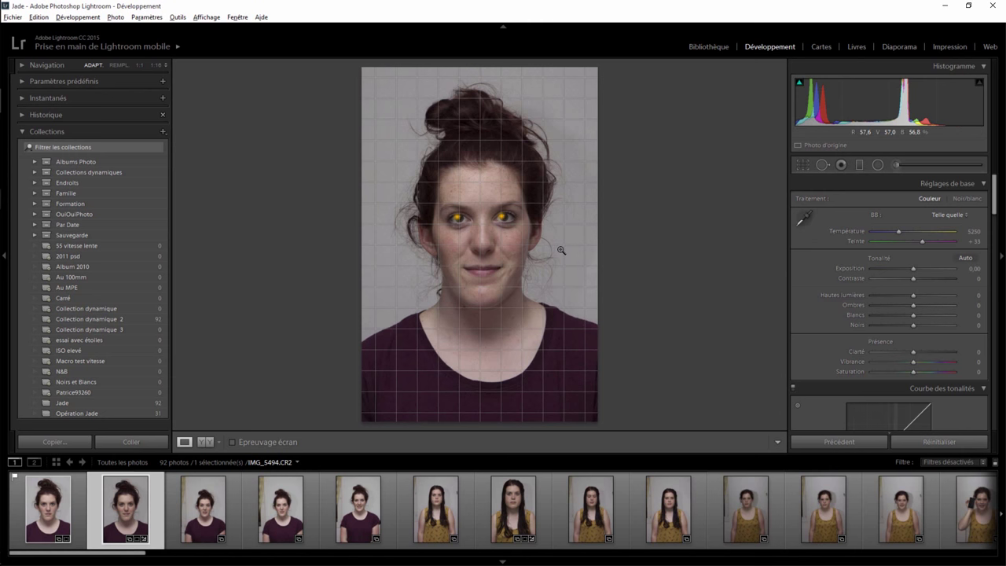
pyautogui.click(503, 562)
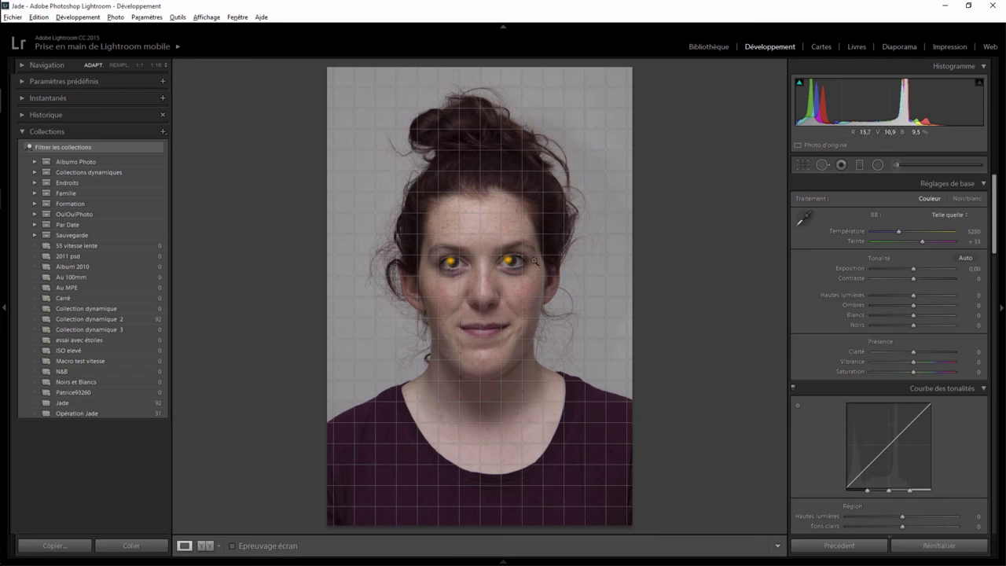
# Crop IMG_5494, nudging the photo left and right until her pupils meet the eye dots
pyautogui.click(803, 166)
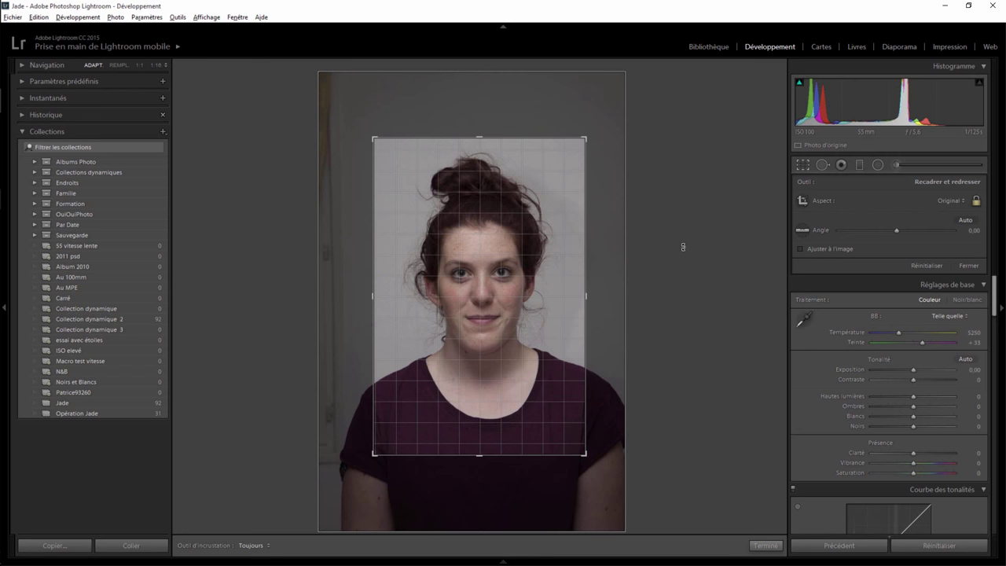
pyautogui.press('Left')
pyautogui.press('Right')
pyautogui.press('Left')
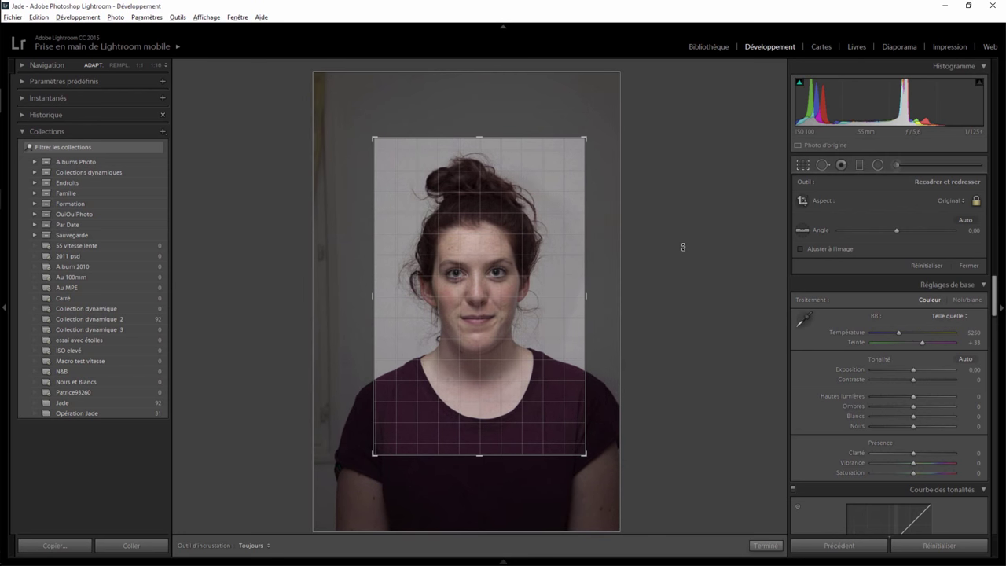
pyautogui.press('Right')
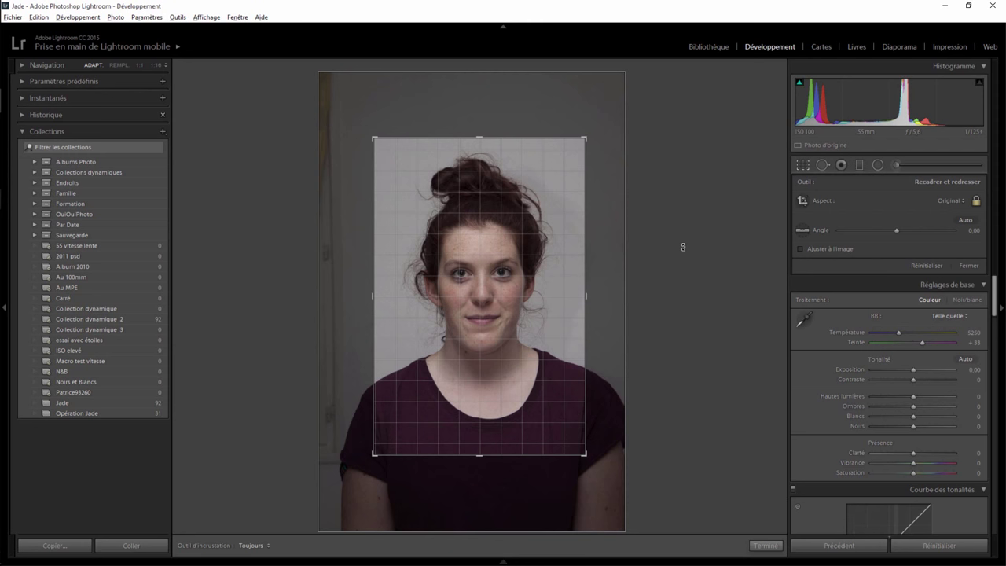
pyautogui.press('alt')
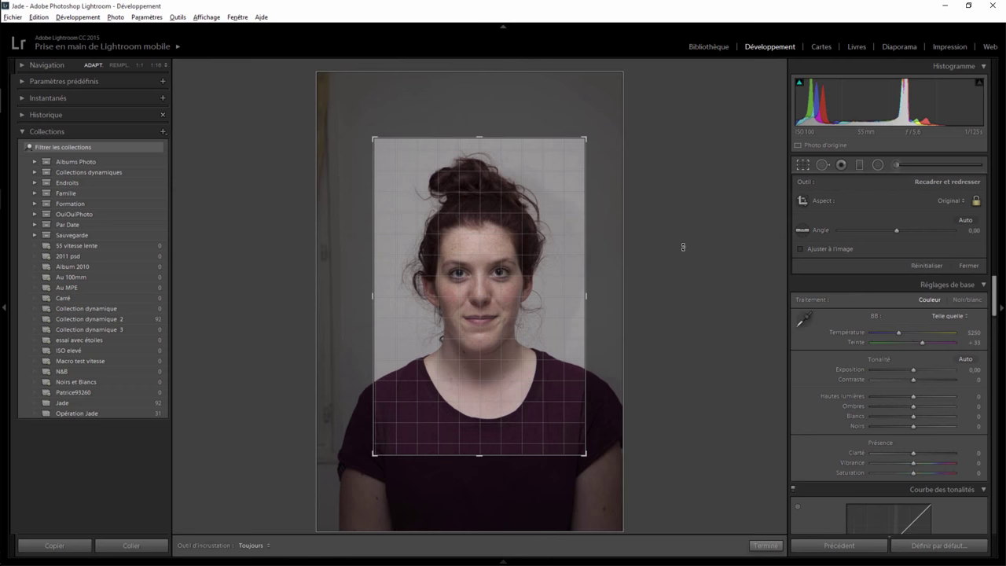
pyautogui.press('alt')
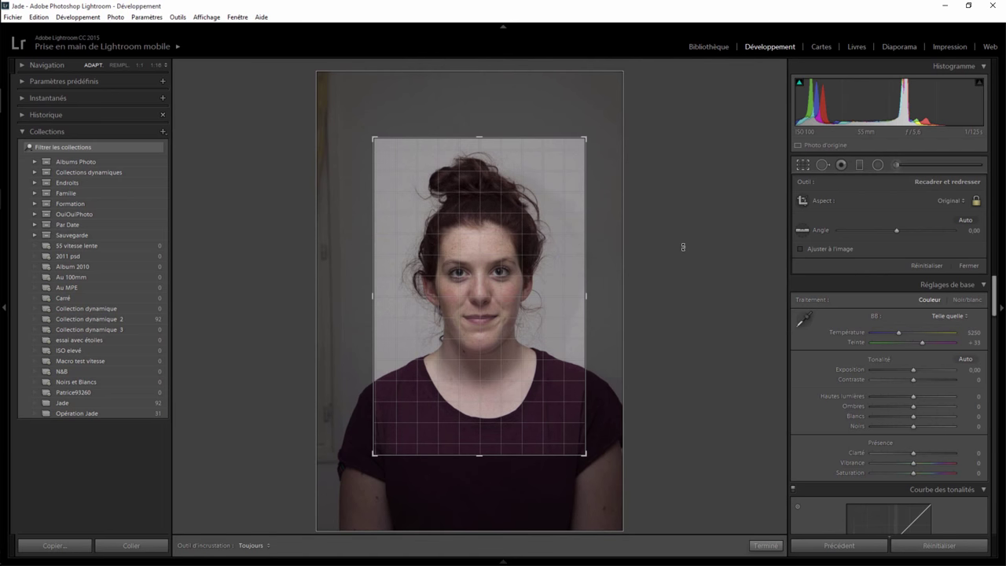
pyautogui.click(757, 544)
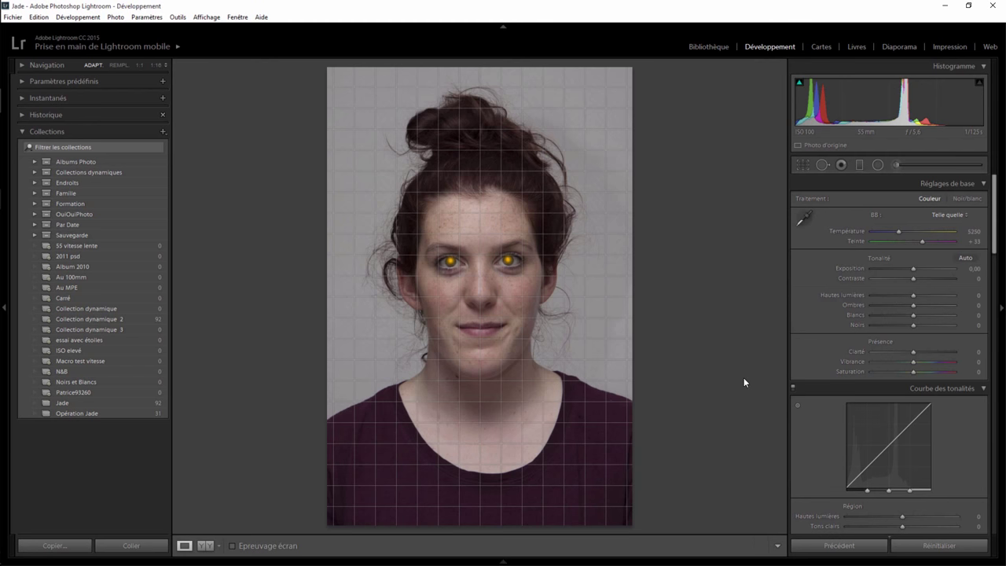
# Show the Library grid, scroll down and select the plaid-shirt portrait IMG_5677
pyautogui.click(723, 47)
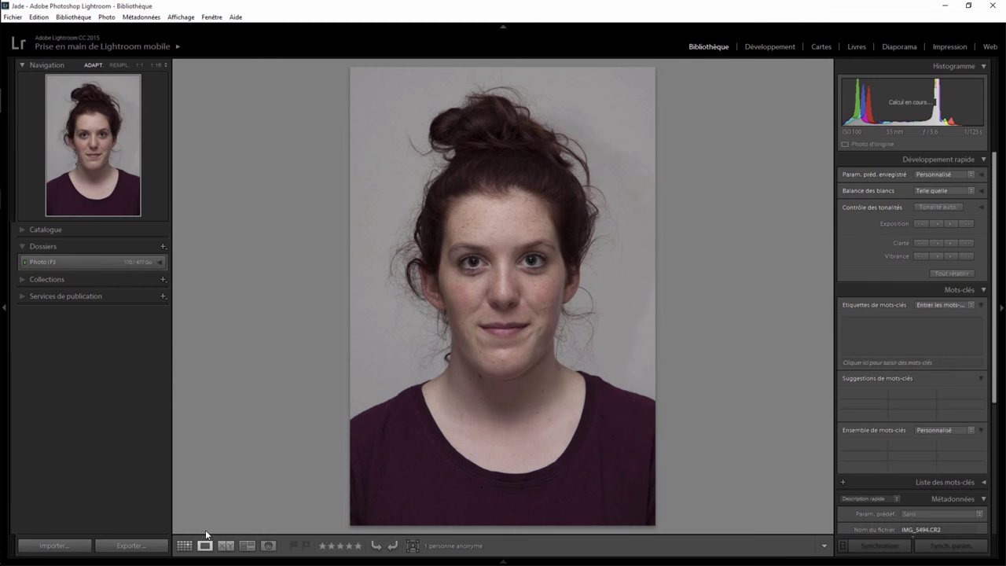
pyautogui.click(185, 547)
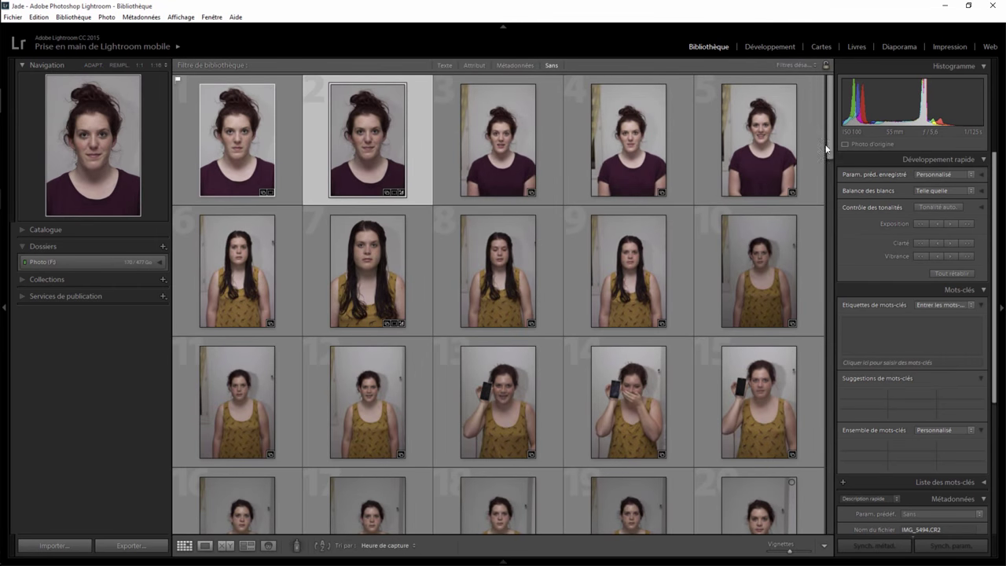
pyautogui.moveTo(827, 148)
pyautogui.mouseDown()
pyautogui.moveTo(821, 459)
pyautogui.moveTo(831, 460)
pyautogui.mouseUp()
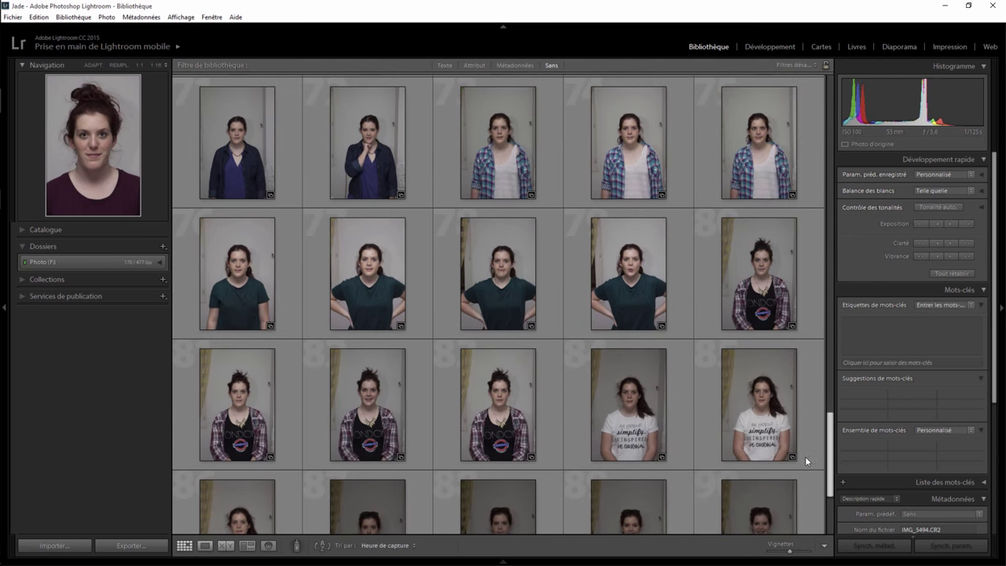
pyautogui.click(504, 414)
# Crop plaid-shirt portrait IMG_5677 in Develop to a head-and-shoulders frame
pyautogui.doubleClick(503, 414)
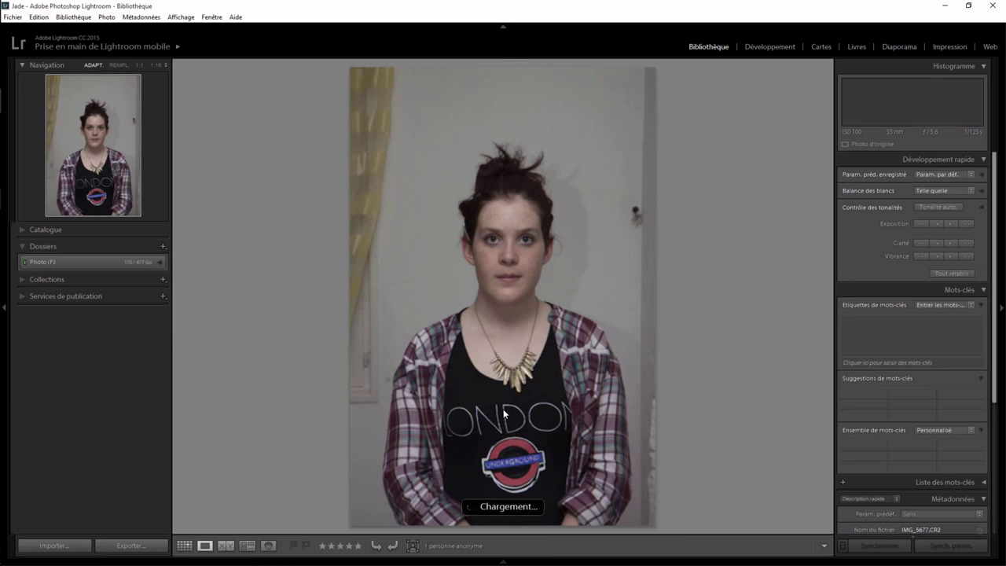
pyautogui.click(776, 46)
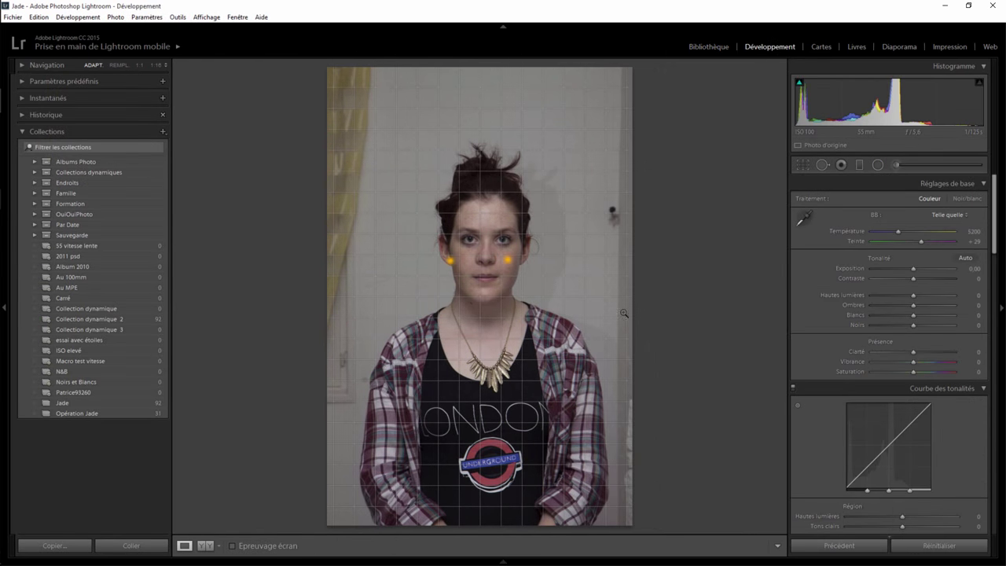
pyautogui.click(800, 165)
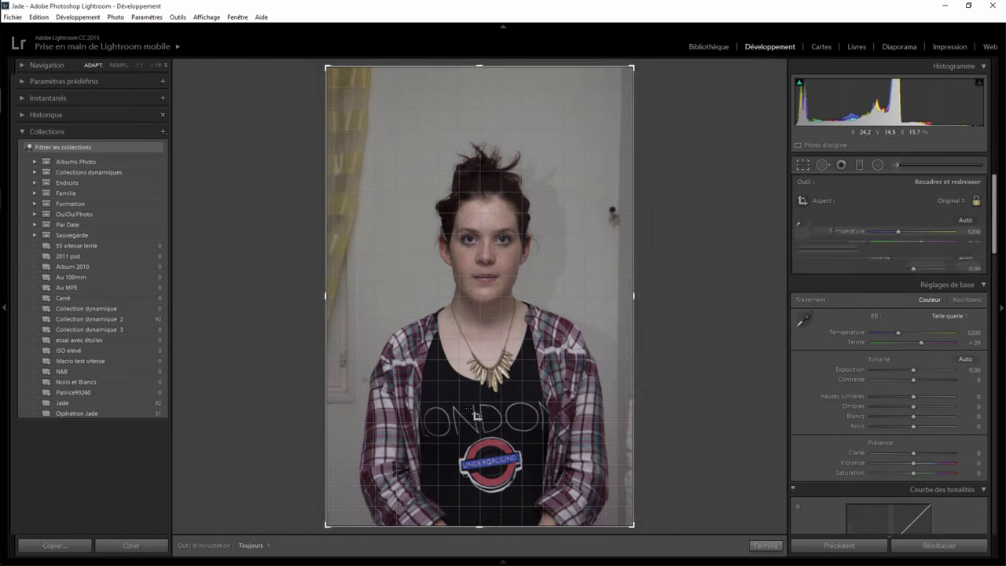
pyautogui.moveTo(323, 526); pyautogui.dragTo(396, 447)
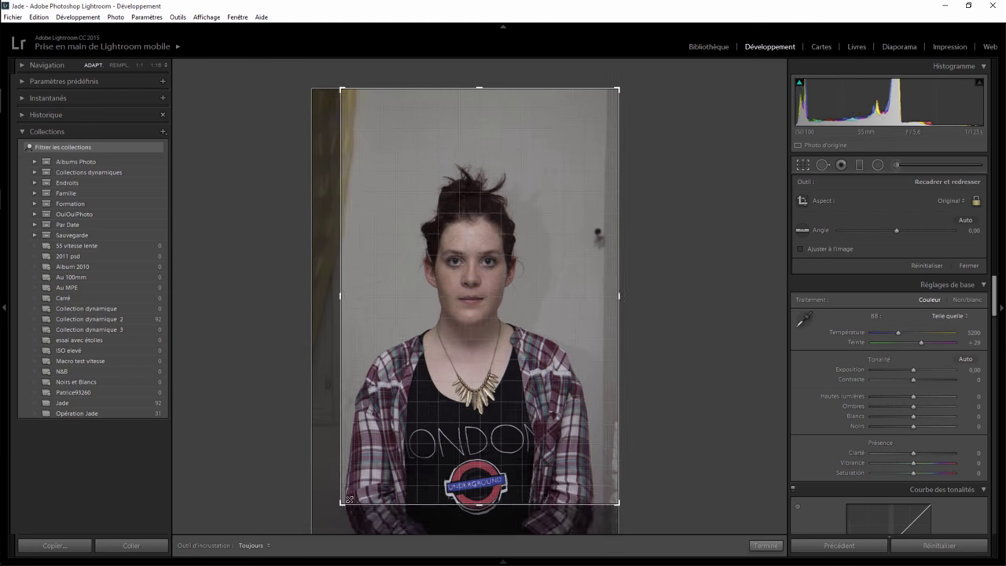
pyautogui.moveTo(438, 359); pyautogui.dragTo(489, 309)
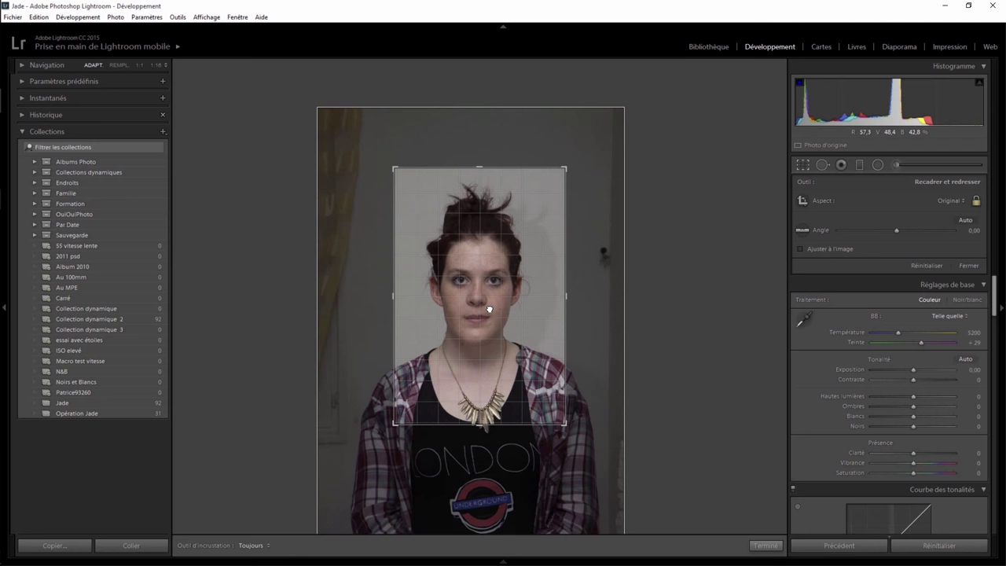
pyautogui.press('Return')
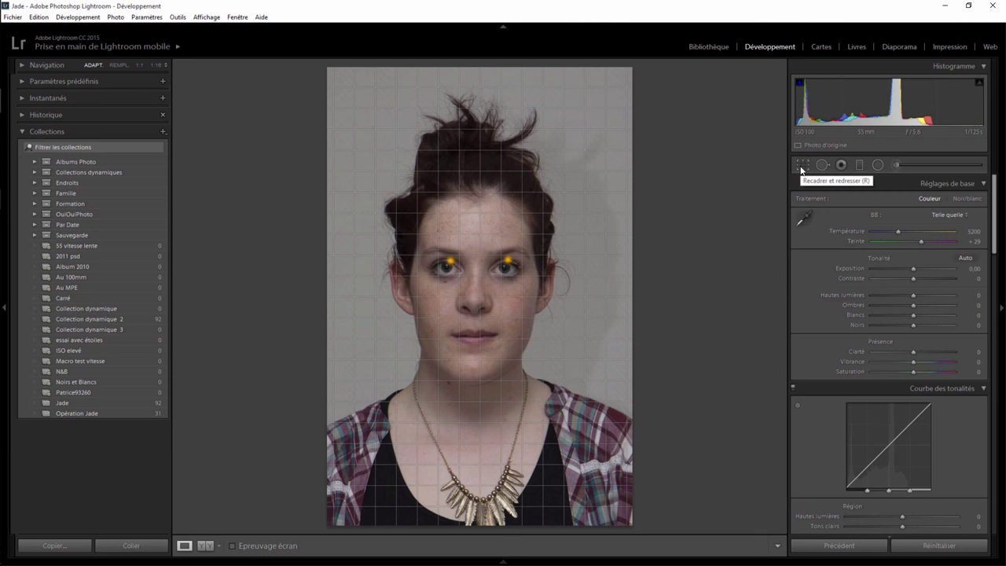
# Recheck the IMG_5677 crop framing, then return to the Library
pyautogui.click(802, 167)
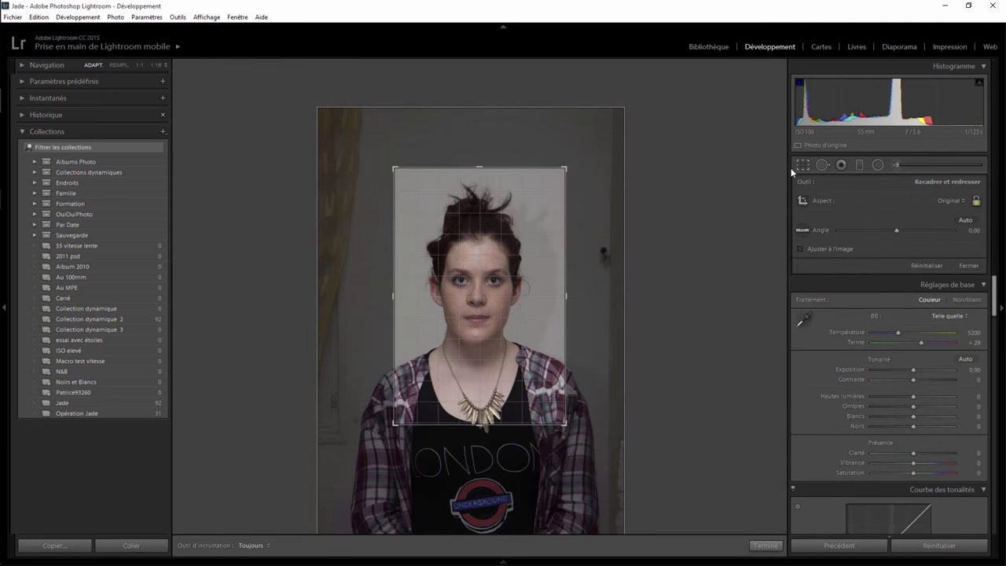
pyautogui.press('alt')
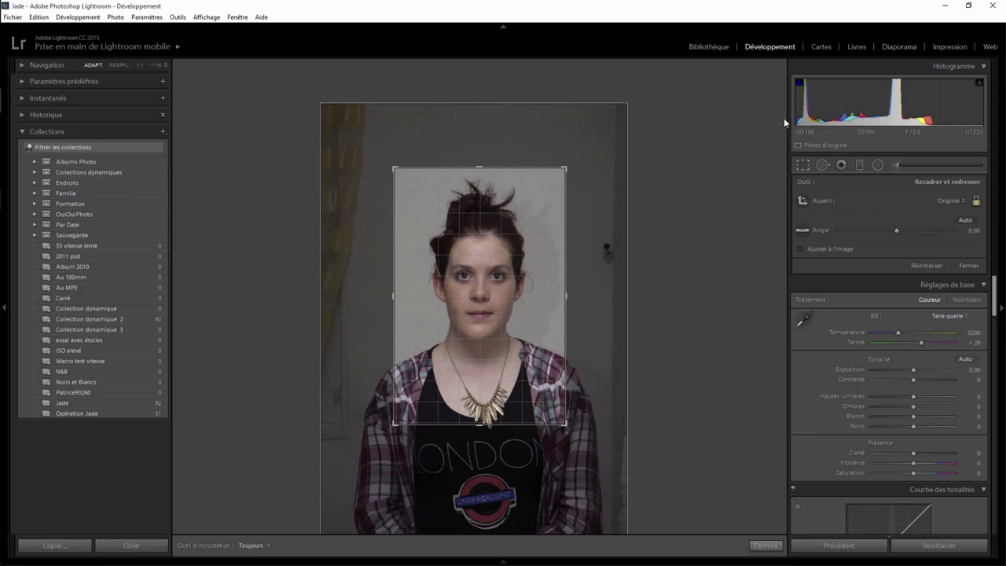
pyautogui.click(765, 546)
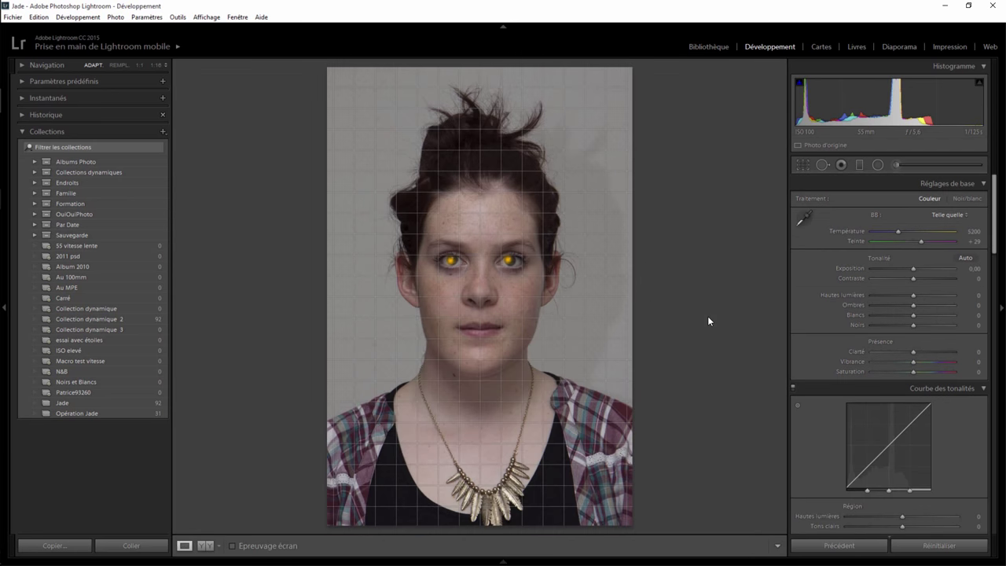
pyautogui.click(804, 165)
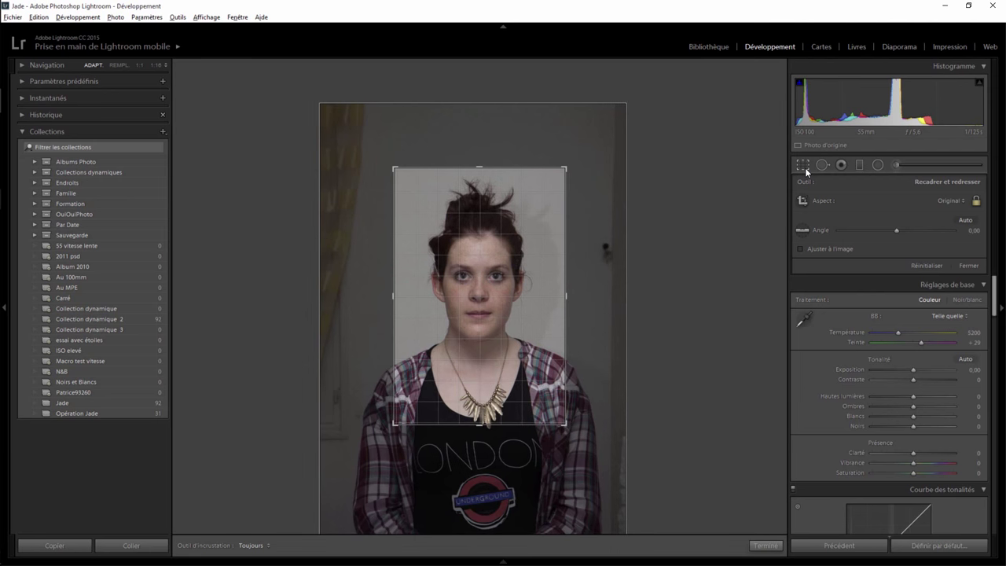
pyautogui.click(805, 167)
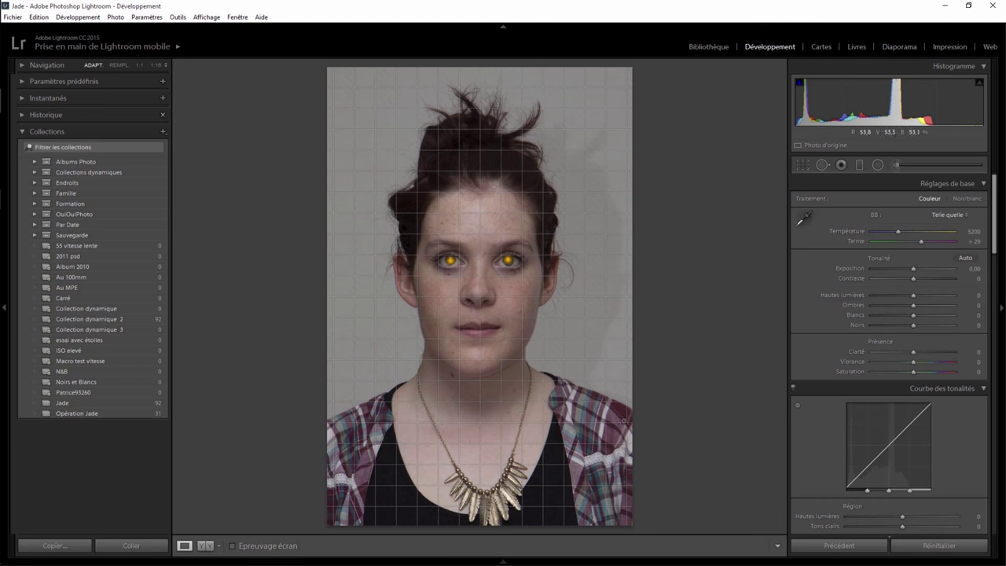
pyautogui.click(702, 46)
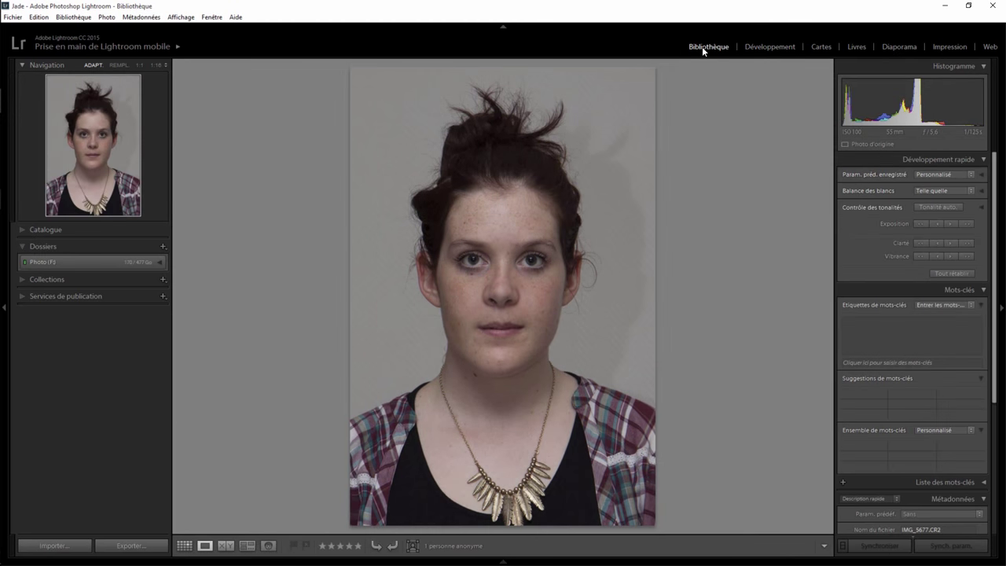
# Open the feather-print dress portrait IMG_6418 alone and zoom 1:1 on her face and back
pyautogui.click(184, 545)
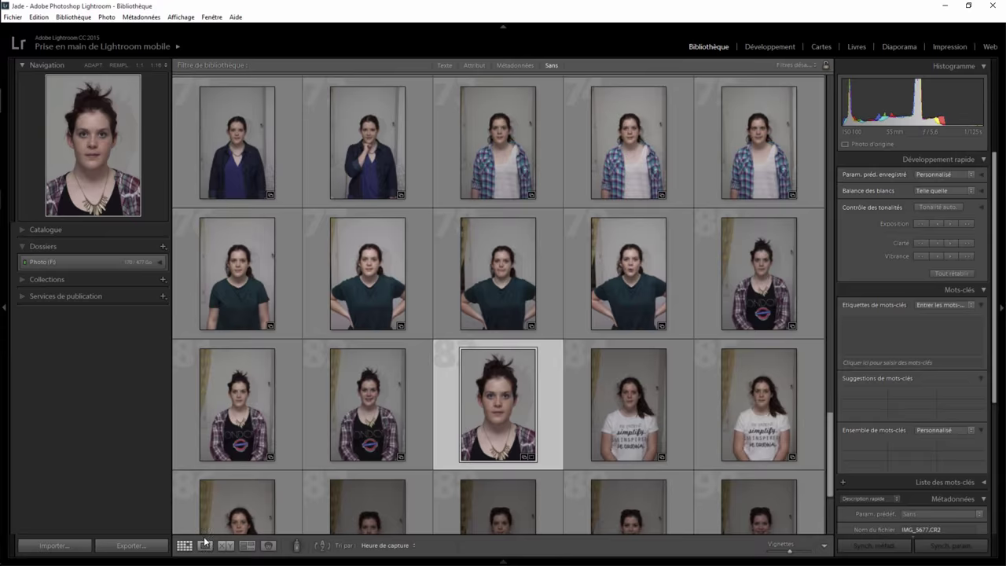
pyautogui.scroll(-3, 656, 409)
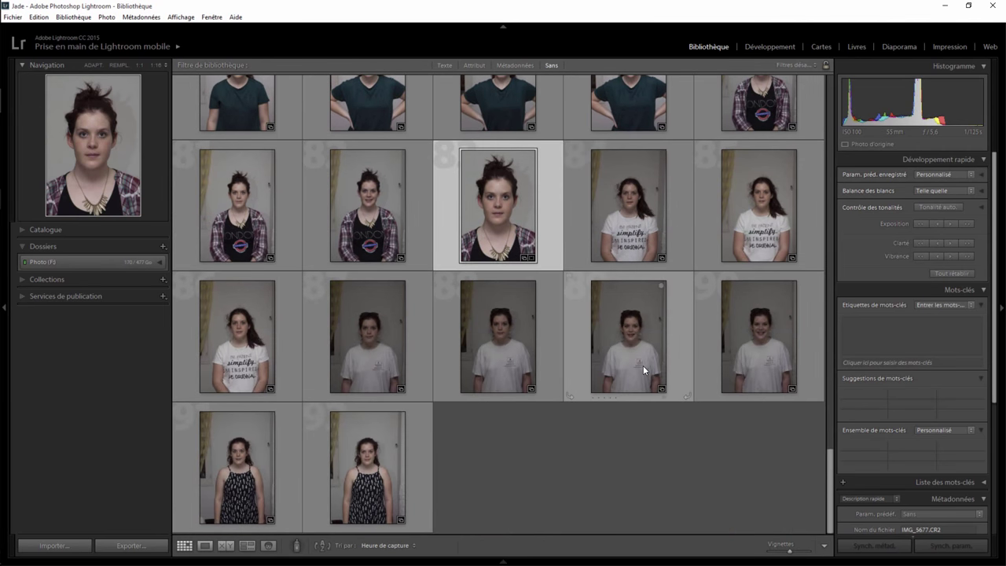
pyautogui.click(372, 474)
pyautogui.doubleClick(373, 475)
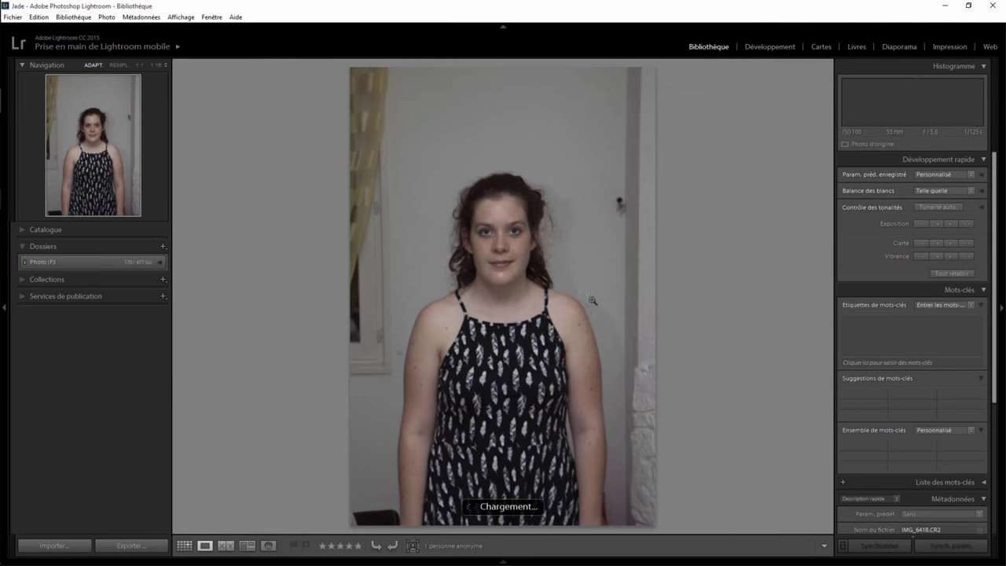
pyautogui.click(507, 260)
pyautogui.click(514, 197)
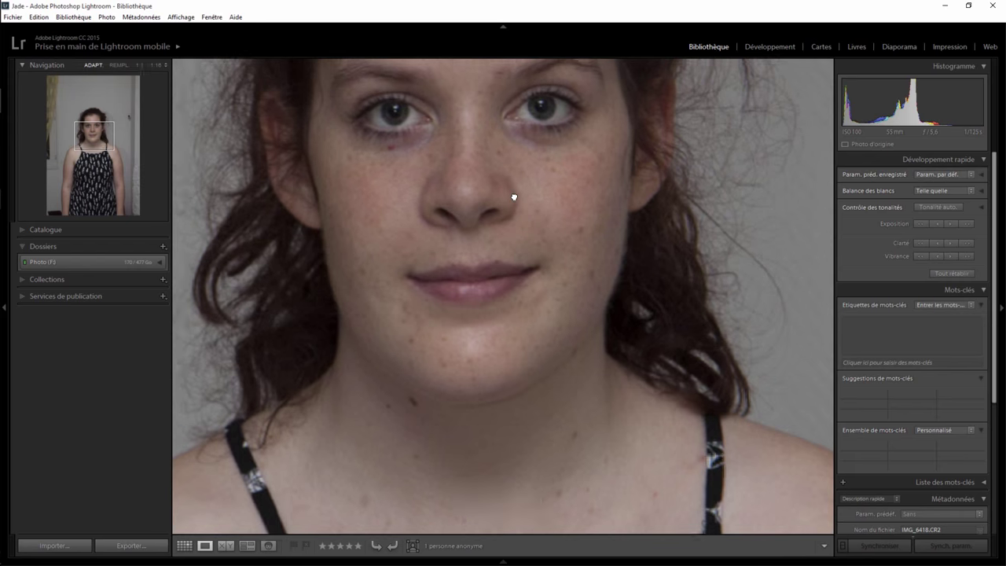
# Crop the feather-print dress portrait to her upper body in Develop
pyautogui.click(771, 47)
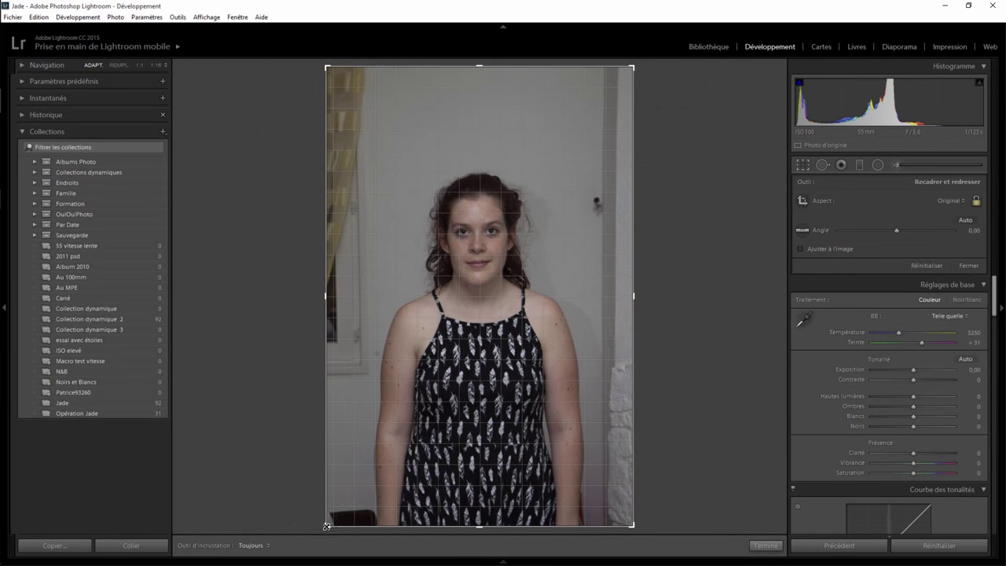
pyautogui.moveTo(327, 525); pyautogui.dragTo(361, 479)
pyautogui.moveTo(461, 345); pyautogui.dragTo(494, 318)
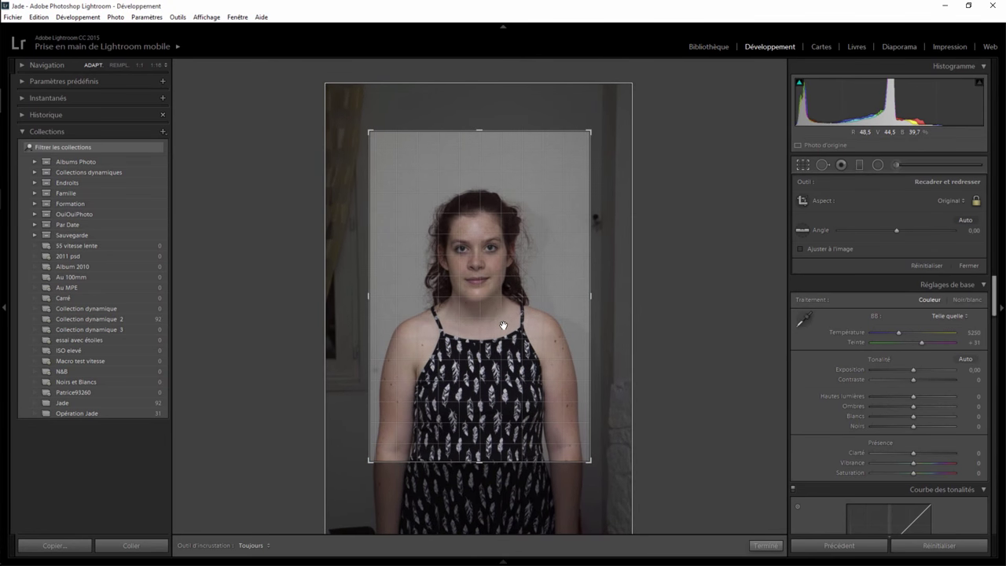
pyautogui.press('Return')
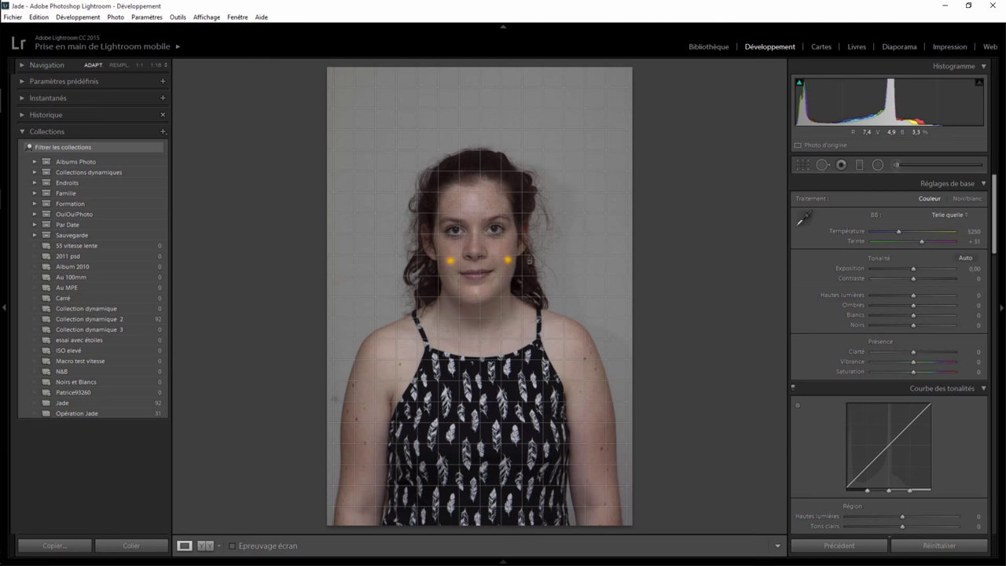
# Tighten the crop to head and shoulders, repositioning her face inside it
pyautogui.click(804, 166)
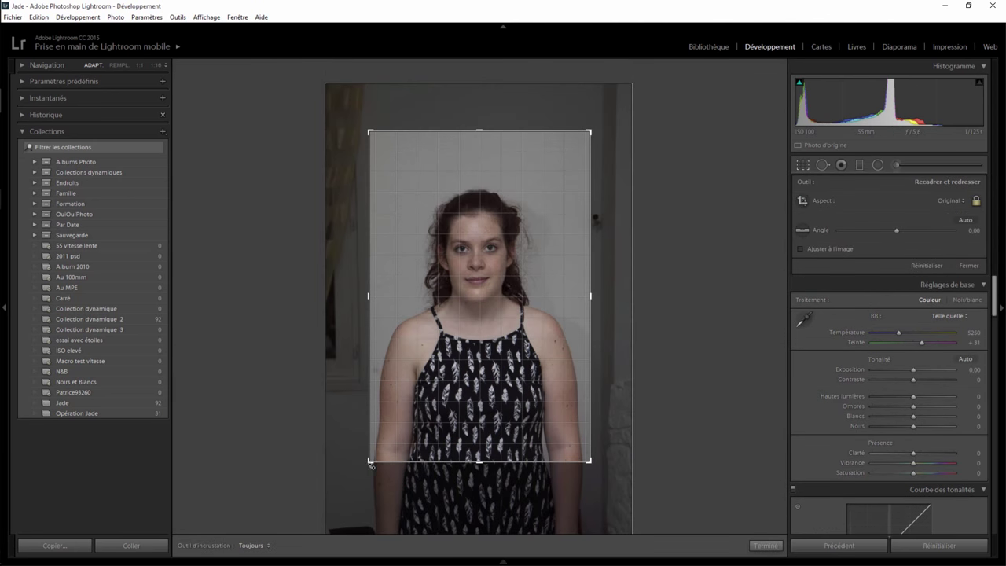
pyautogui.moveTo(376, 452); pyautogui.dragTo(438, 366)
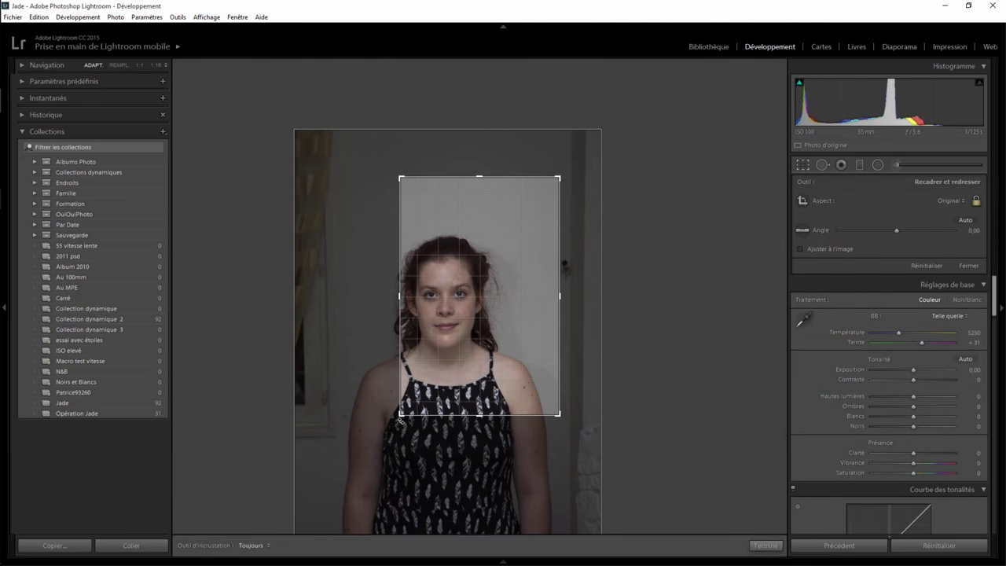
pyautogui.moveTo(454, 326); pyautogui.dragTo(488, 305)
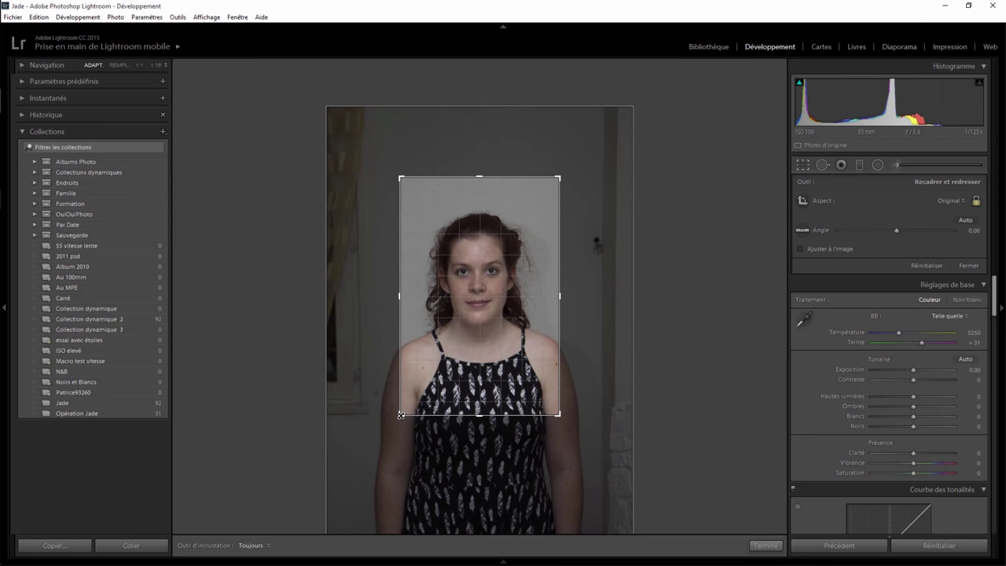
pyautogui.moveTo(400, 416); pyautogui.dragTo(426, 373)
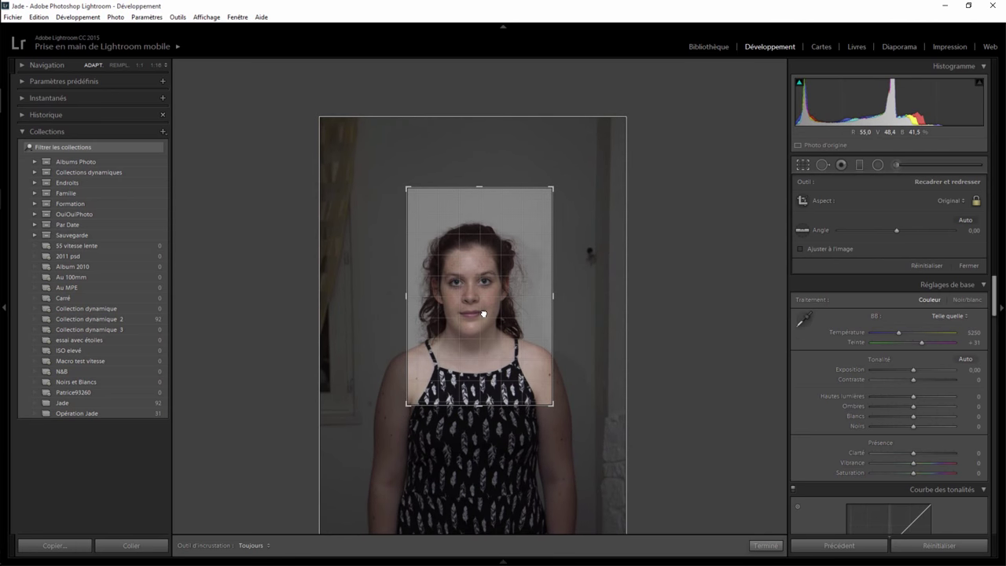
pyautogui.moveTo(480, 317); pyautogui.dragTo(485, 316)
pyautogui.press('Return')
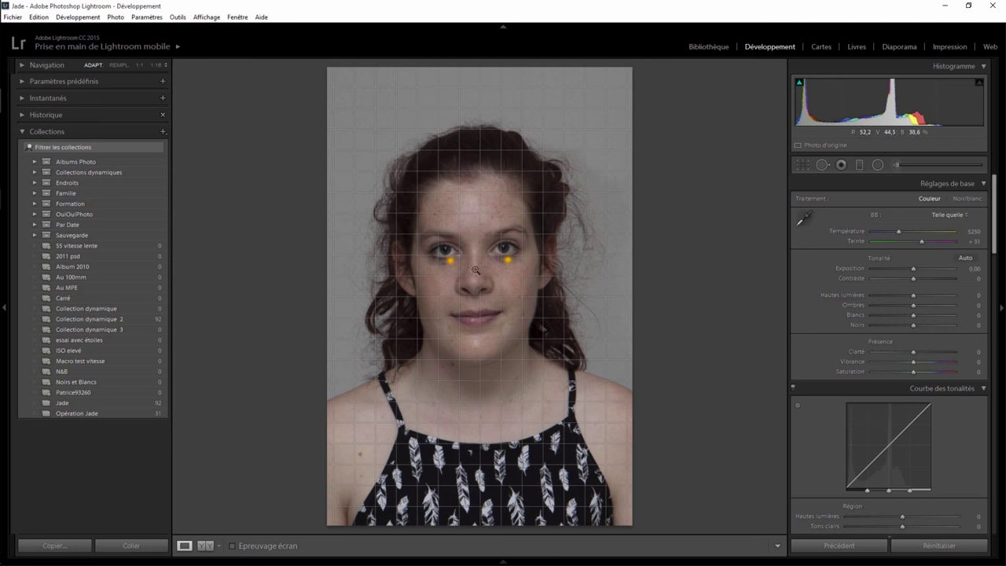
# Fine-tune the crop size and position until her eyes sit on the marker dots
pyautogui.click(803, 164)
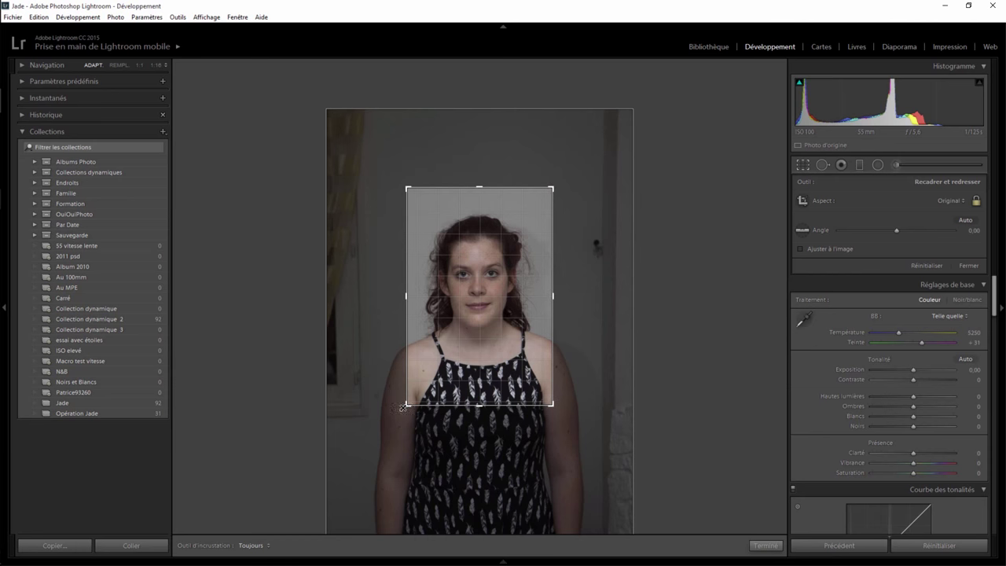
pyautogui.moveTo(407, 404); pyautogui.dragTo(401, 410)
pyautogui.click(765, 545)
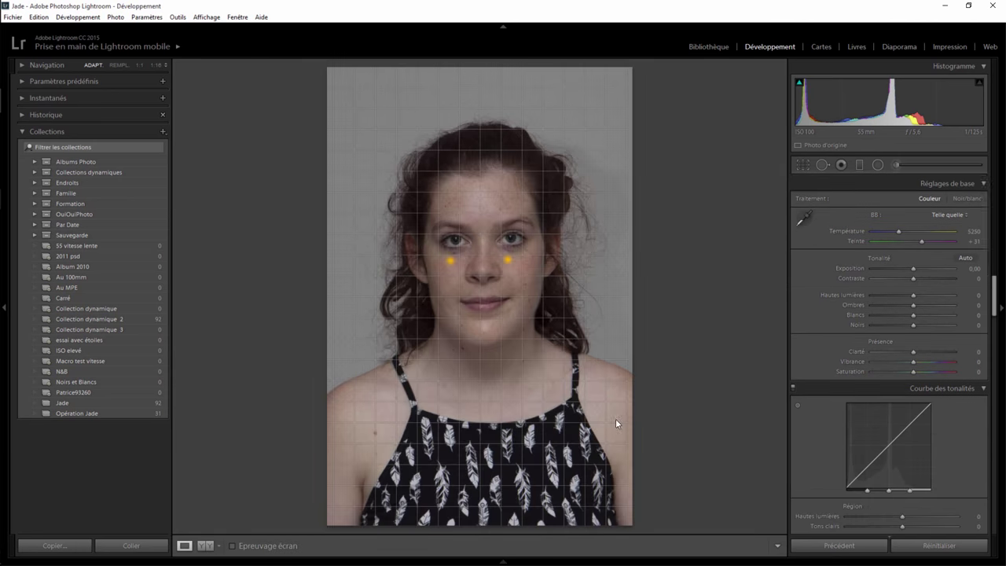
pyautogui.click(802, 164)
pyautogui.moveTo(553, 410); pyautogui.dragTo(565, 421)
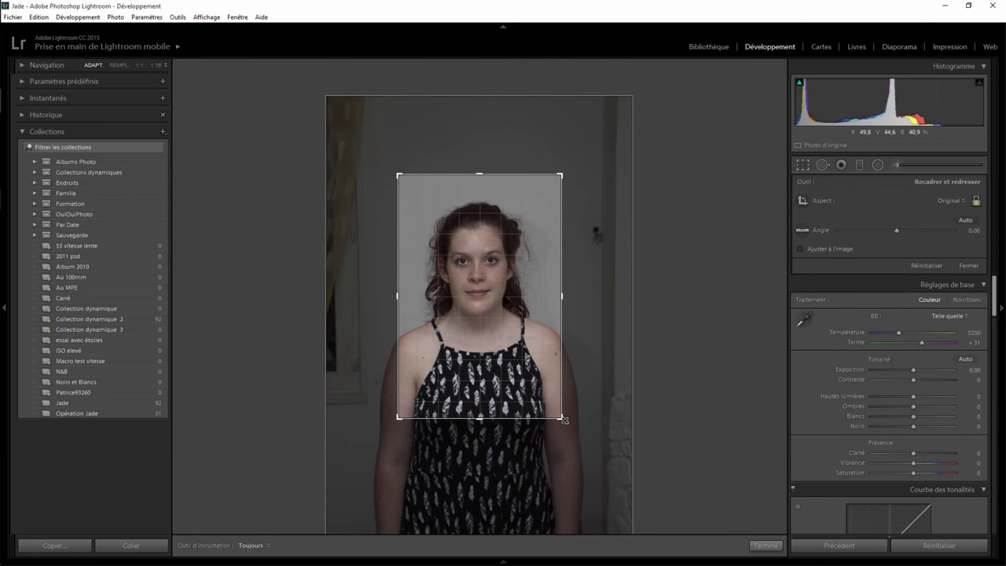
pyautogui.click(765, 545)
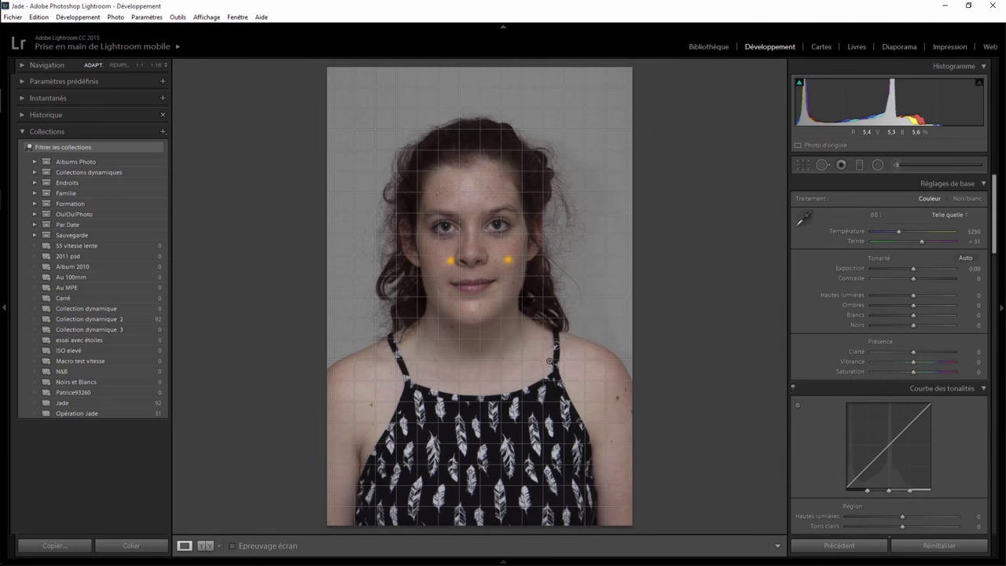
pyautogui.click(803, 164)
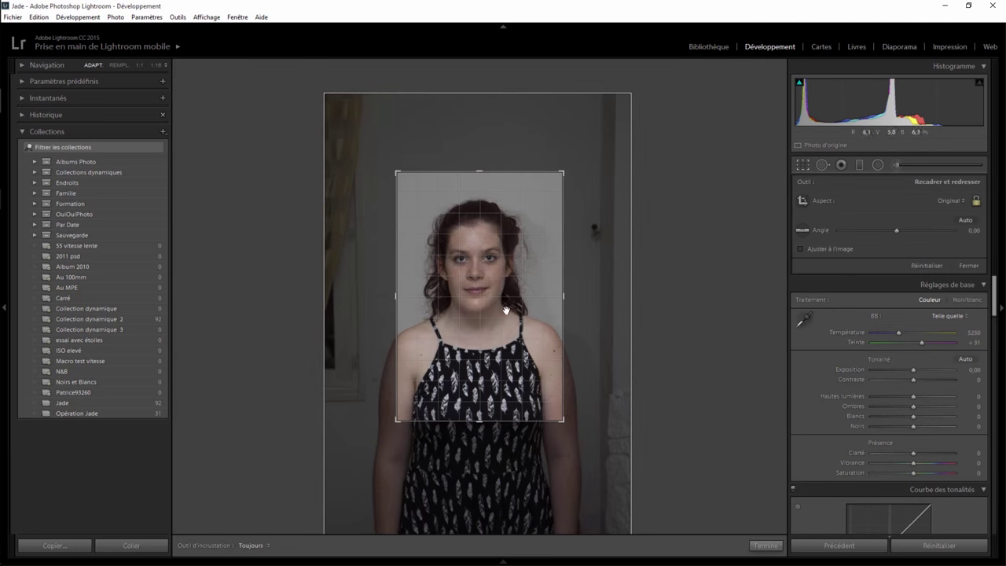
pyautogui.moveTo(496, 303); pyautogui.dragTo(496, 311)
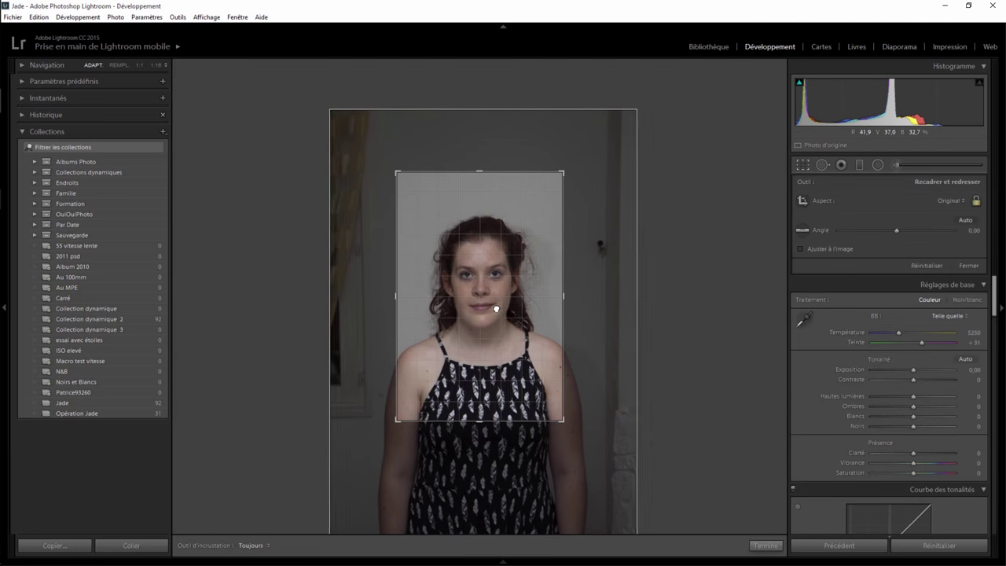
pyautogui.click(763, 545)
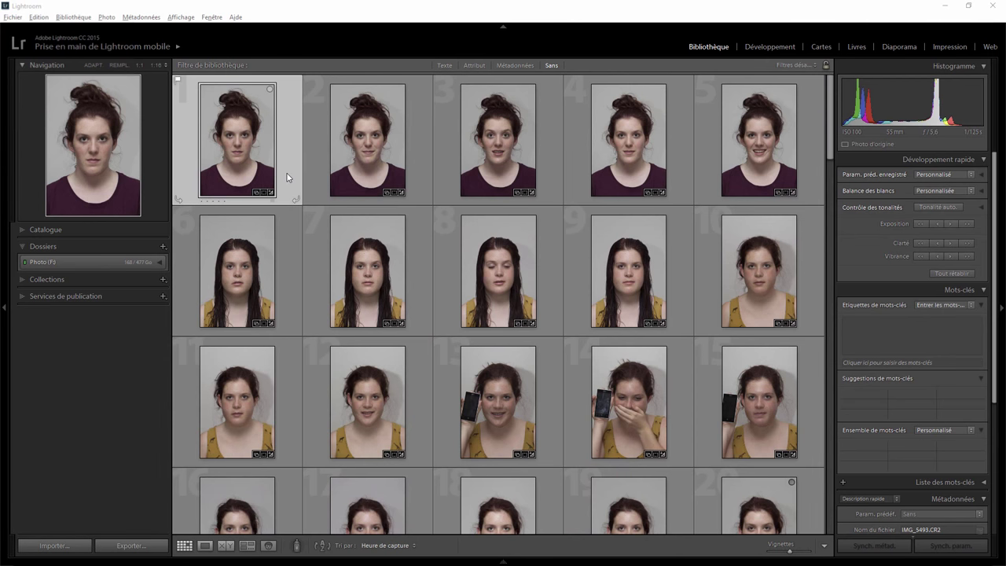
# Open the first portrait in Loupe view and page forward through three photos
pyautogui.scroll(-3, 409, 206)
pyautogui.scroll(-3, 488, 271)
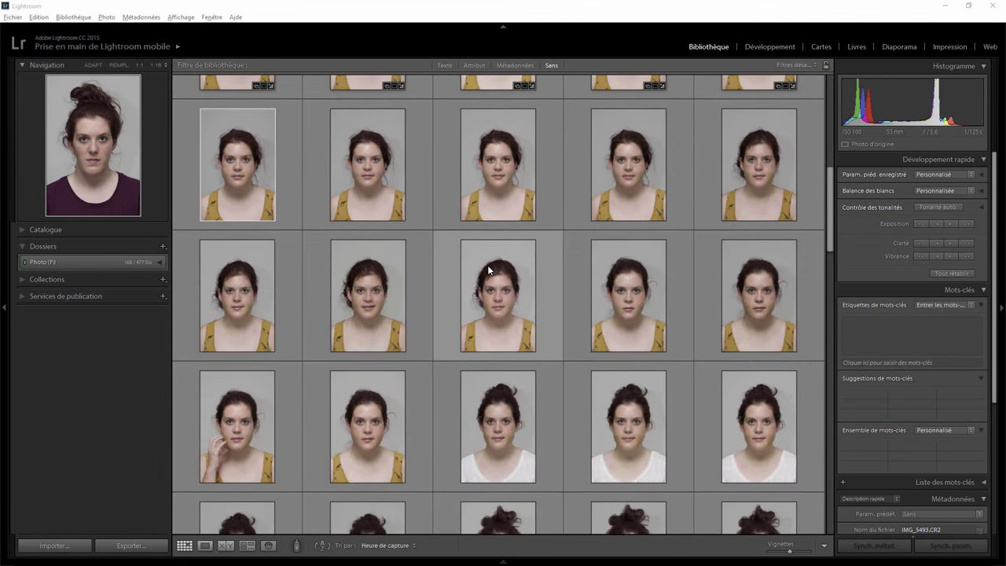
pyautogui.scroll(-2, 489, 271)
pyautogui.scroll(-2, 489, 271)
pyautogui.scroll(-2, 488, 271)
pyautogui.scroll(4, 488, 271)
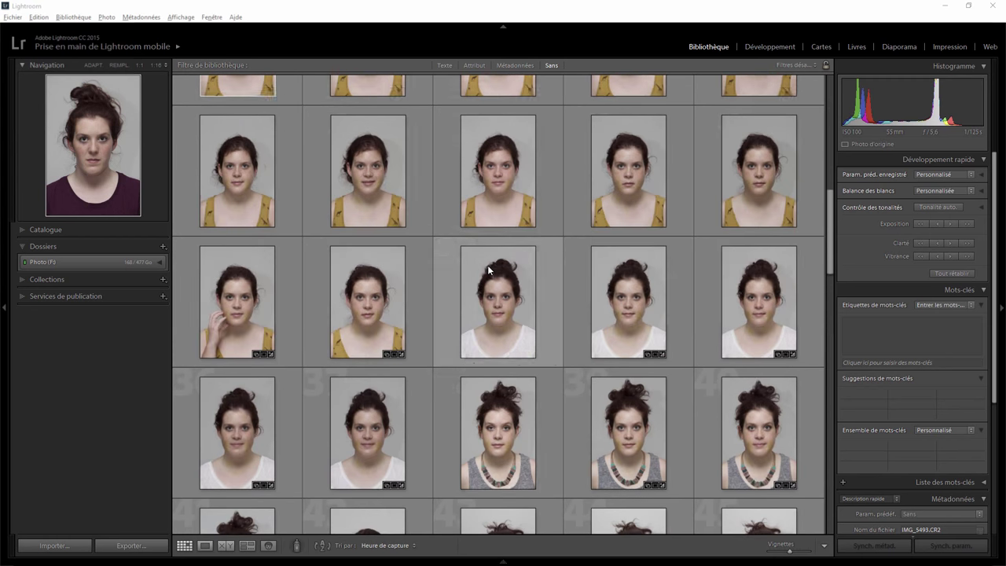
pyautogui.click(206, 544)
pyautogui.press('Right')
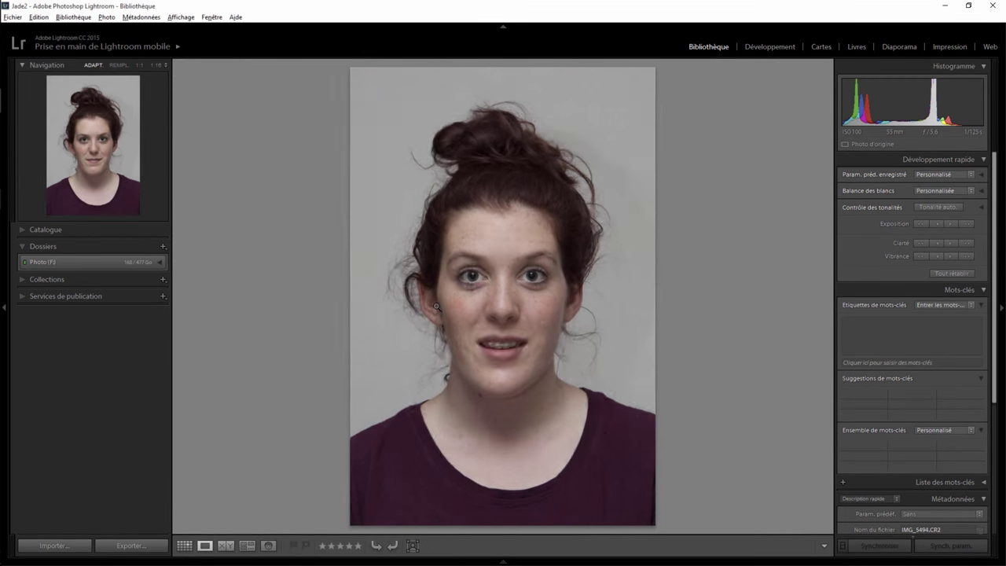
pyautogui.press('Right')
pyautogui.press('Right')
pyautogui.press('Right')
pyautogui.press('Right')
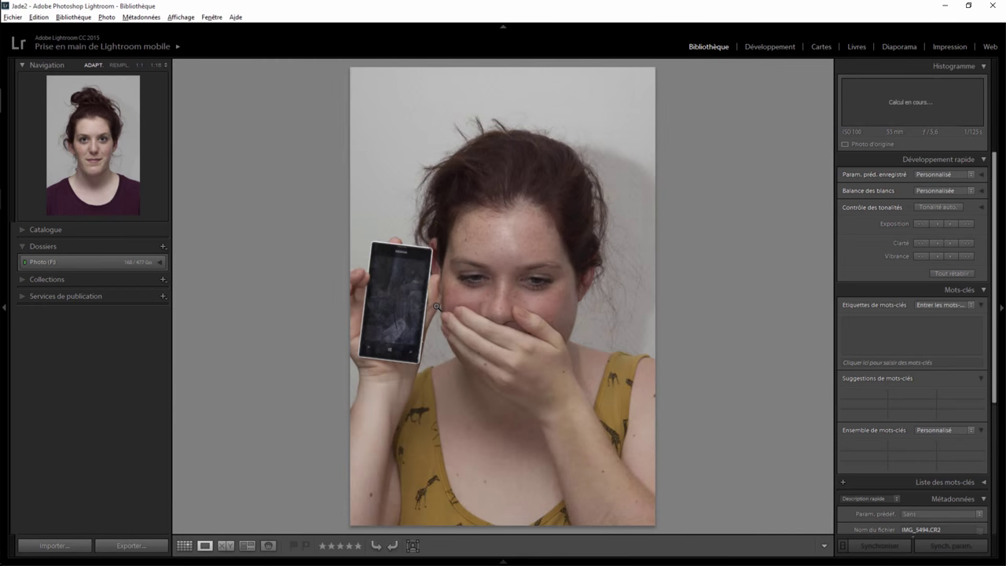
pyautogui.press('Right')
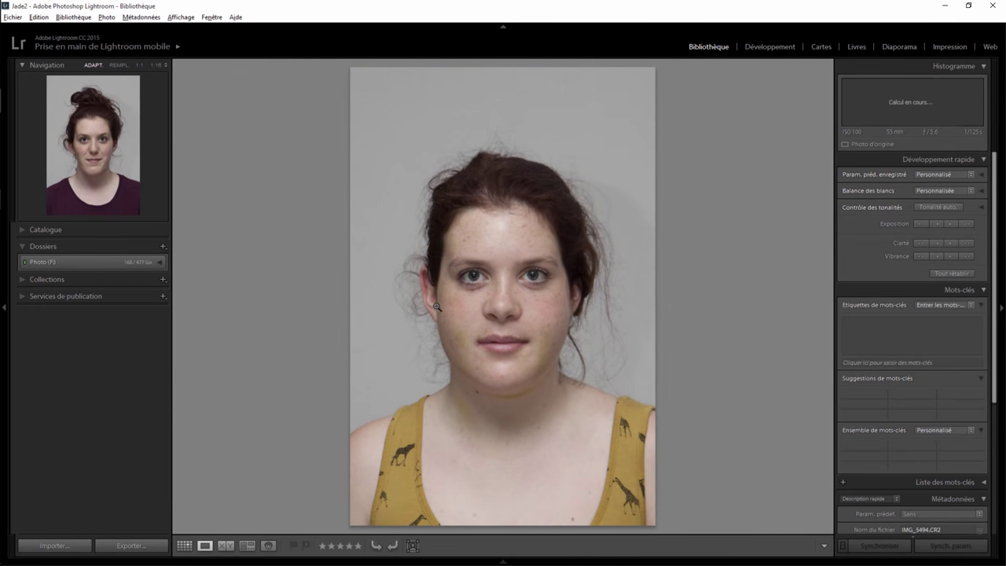
# Page through nine more cropped portraits at full size, reaching IMG_6411.CR2
pyautogui.press('Right')
pyautogui.press('Right')
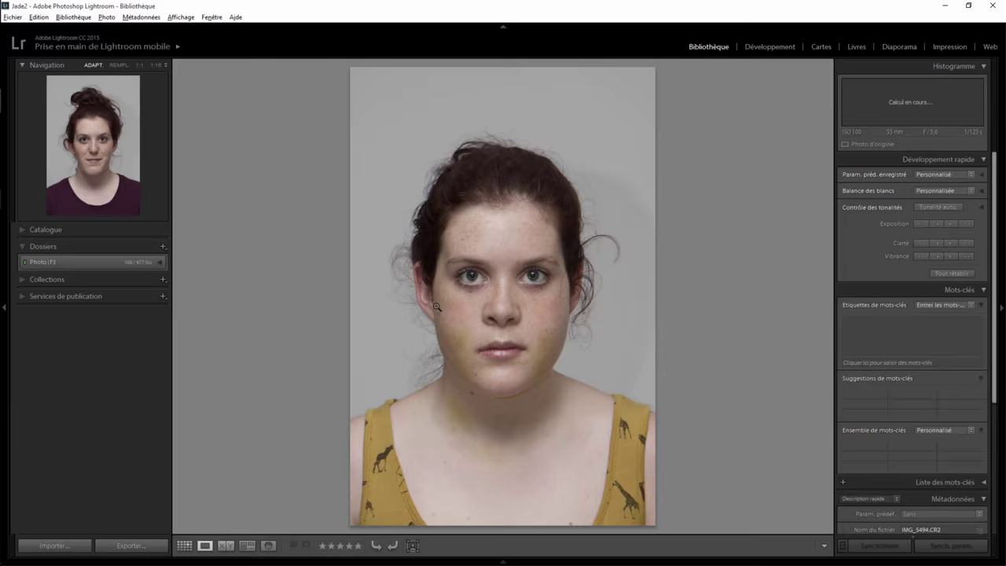
pyautogui.press('Right')
pyautogui.press('Right')
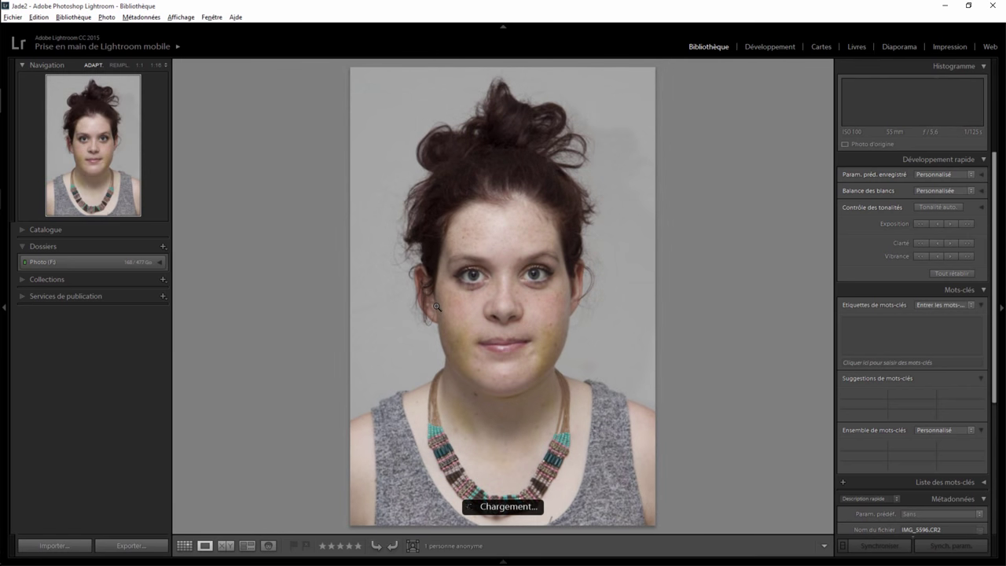
pyautogui.press('Right')
pyautogui.press('Right')
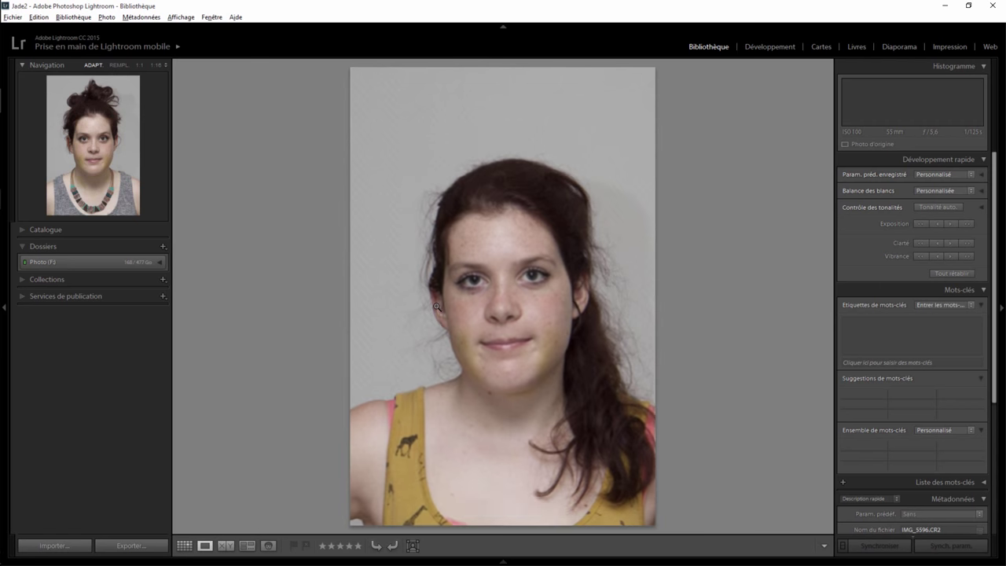
pyautogui.press('Right')
pyautogui.press('Right')
pyautogui.press('Right')
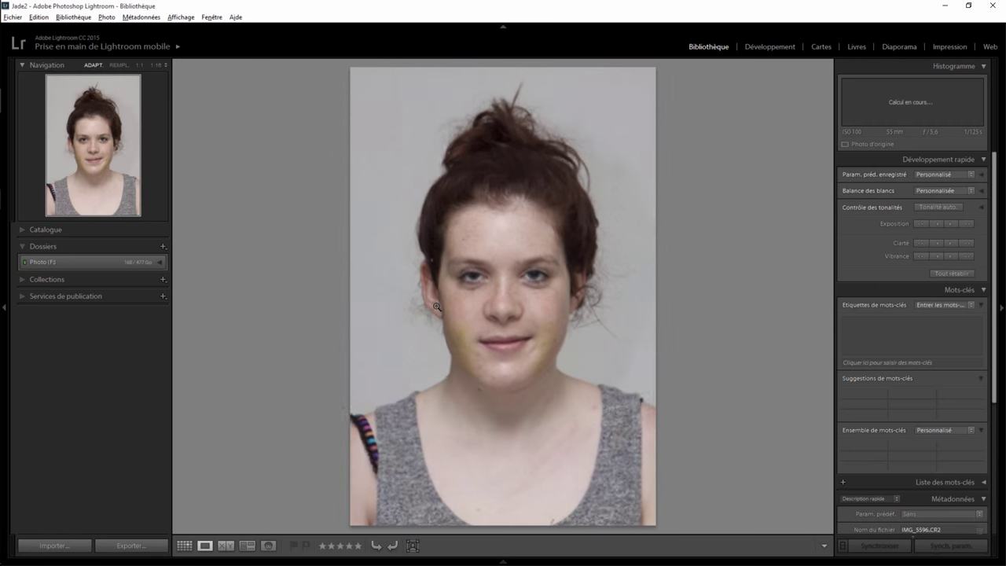
pyautogui.press('Right')
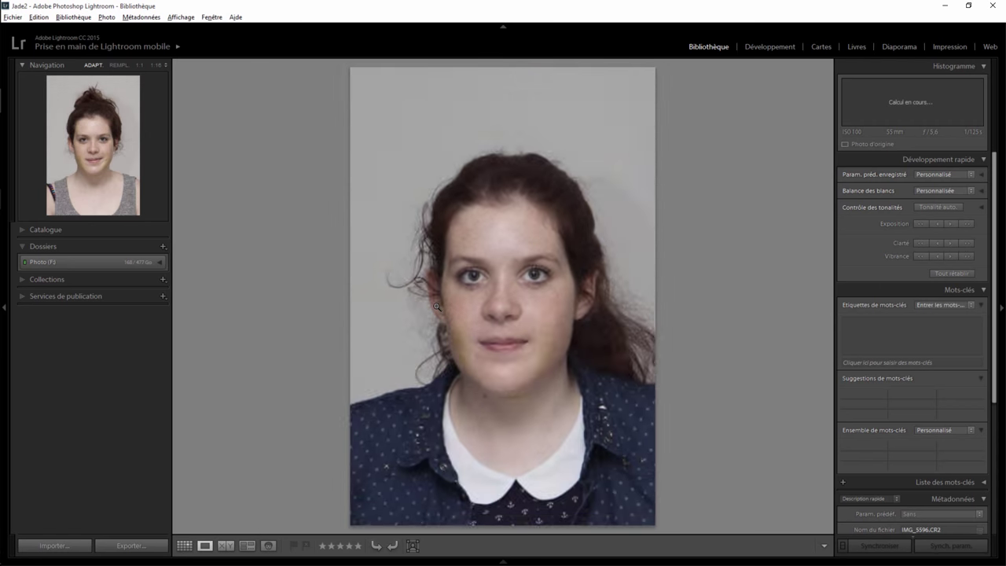
pyautogui.press('Right')
pyautogui.press('Right')
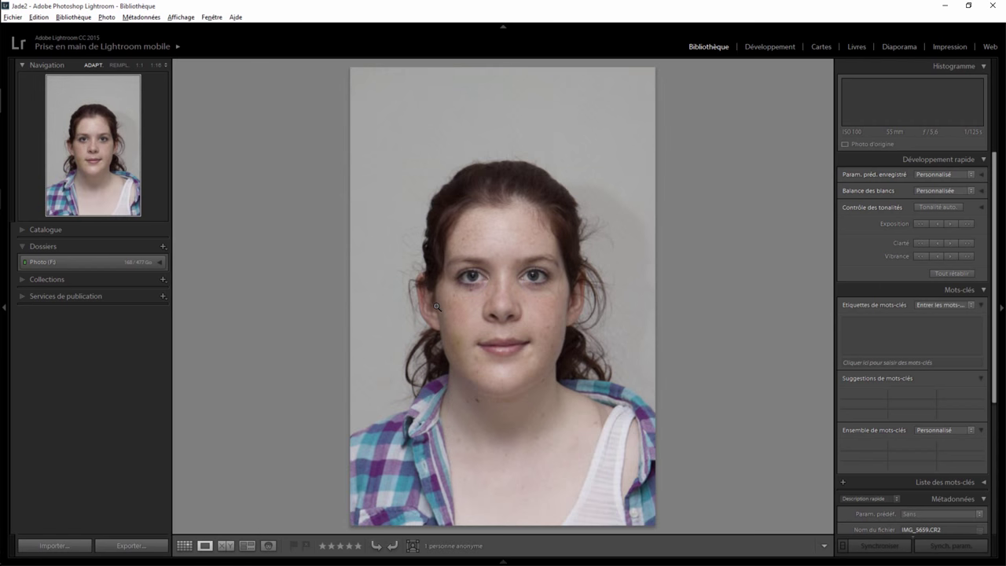
pyautogui.press('Right')
pyautogui.press('Right')
pyautogui.press('Right')
pyautogui.press('Right')
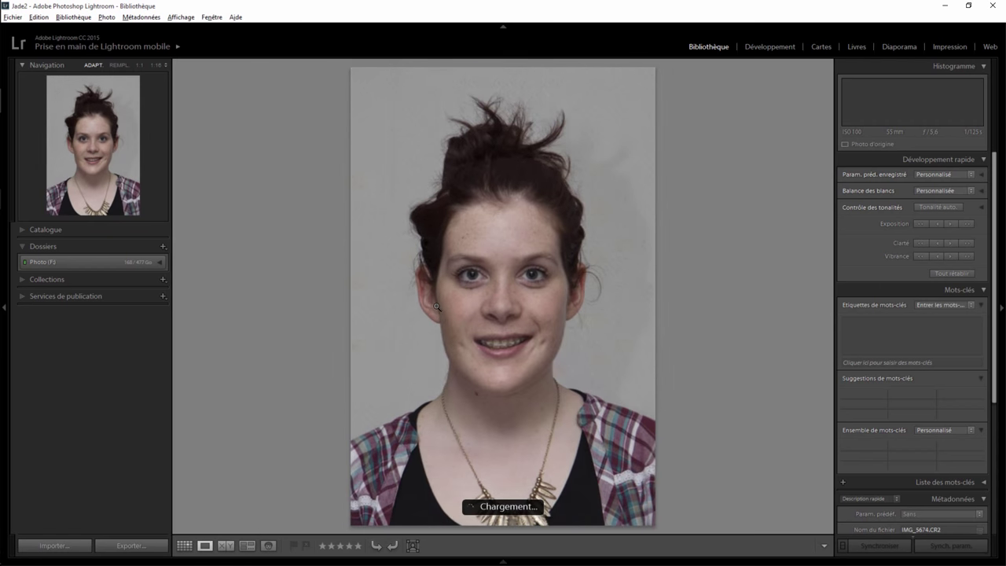
pyautogui.press('Right')
pyautogui.press('Right')
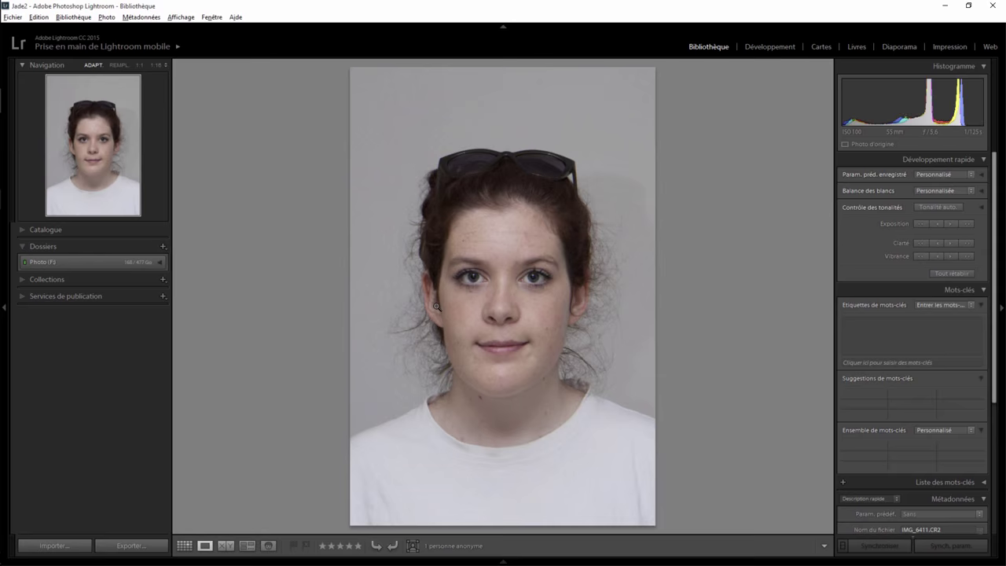
pyautogui.press('Right')
pyautogui.press('Right')
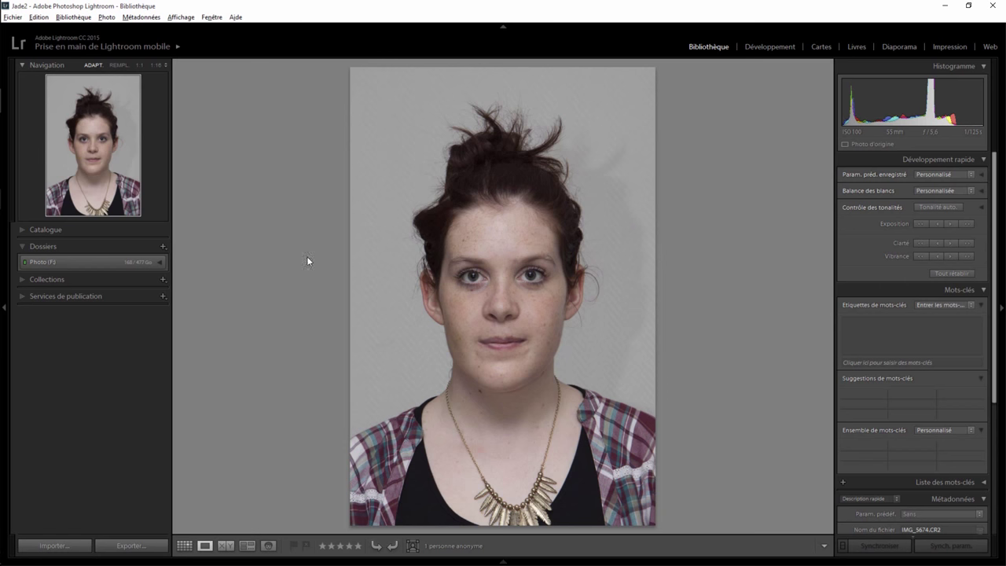
# Return to Grid view and browse the top of the portrait thumbnails
pyautogui.click(184, 546)
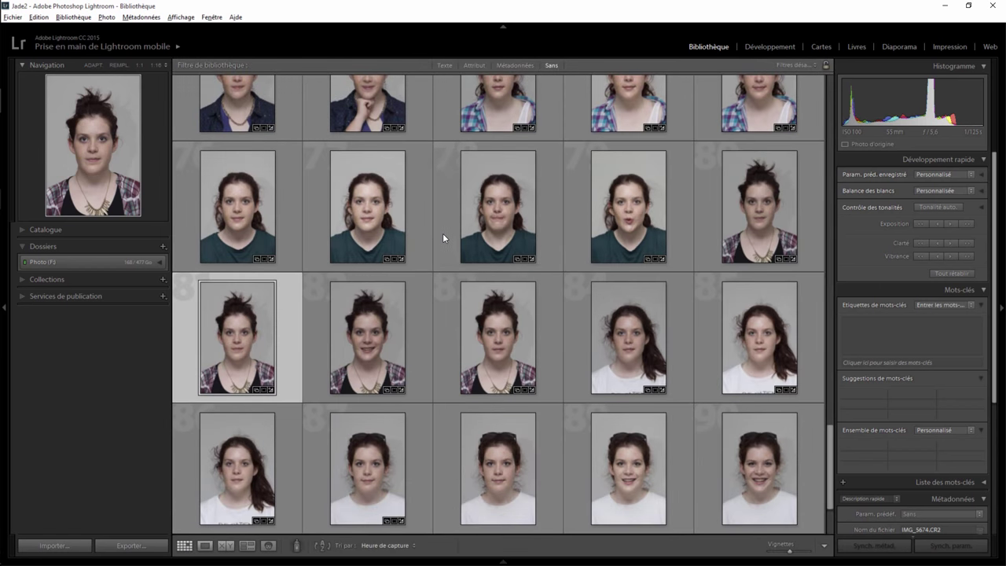
pyautogui.scroll(5, 613, 338)
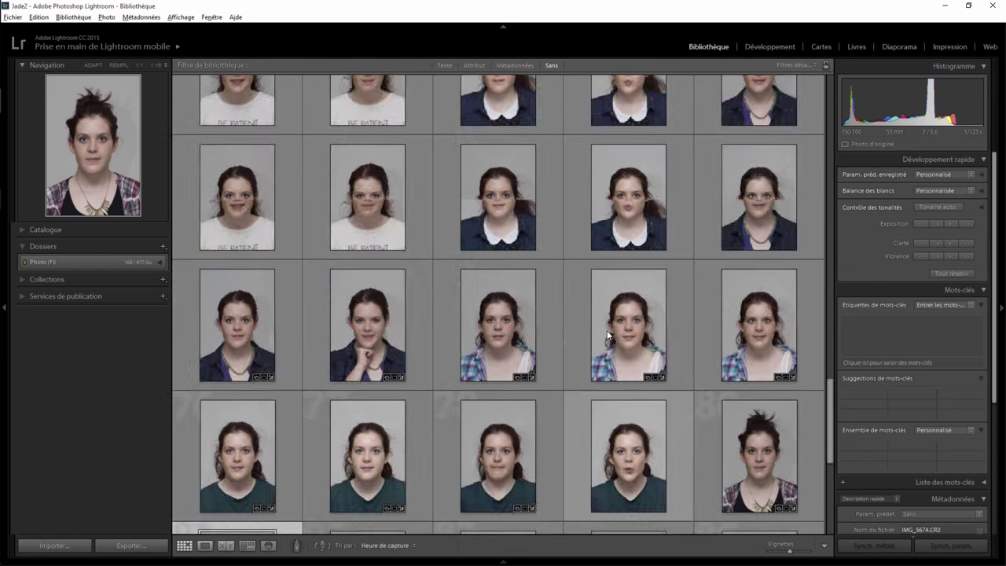
pyautogui.scroll(5, 613, 338)
pyautogui.scroll(5, 614, 338)
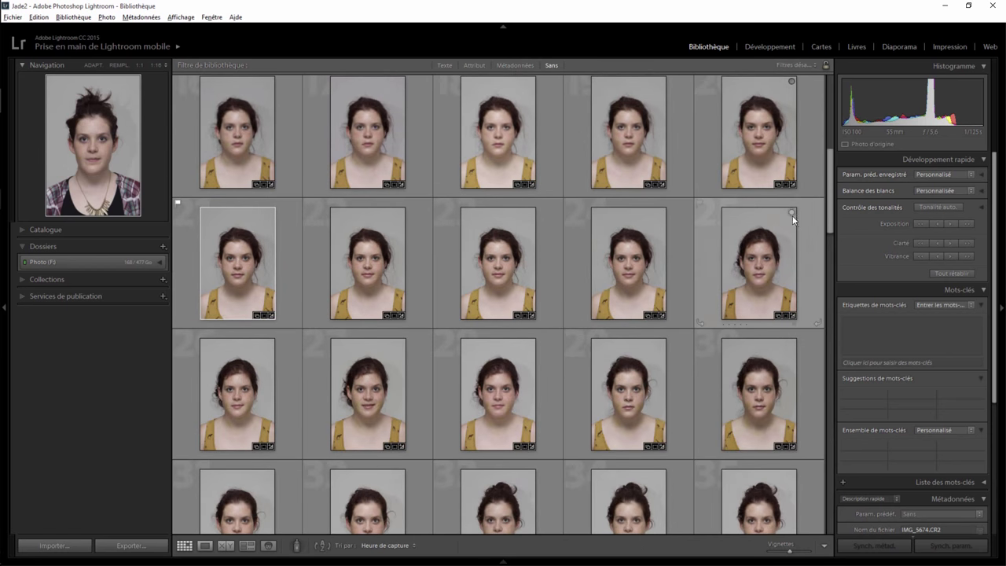
pyautogui.scroll(3, 798, 221)
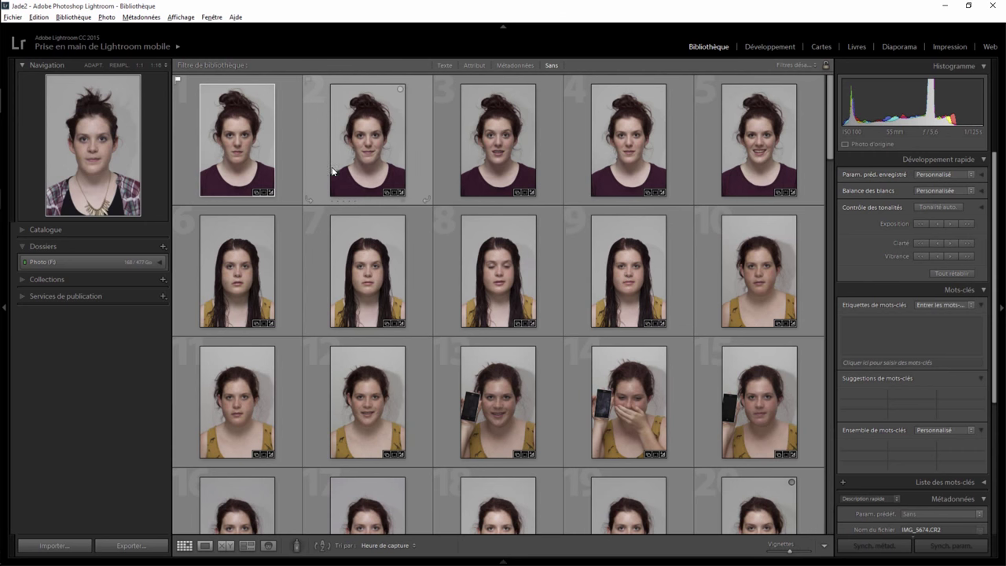
pyautogui.press('Down')
pyautogui.press('Down')
pyautogui.press('Down')
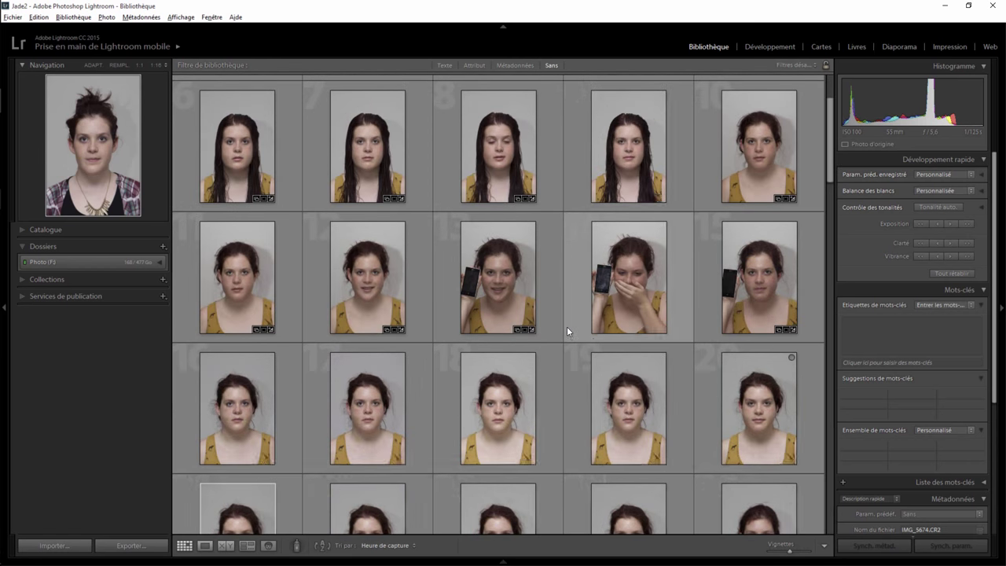
pyautogui.press('Down')
# Scroll to the end of the series and select all 92 photos
pyautogui.scroll(-1, 567, 327)
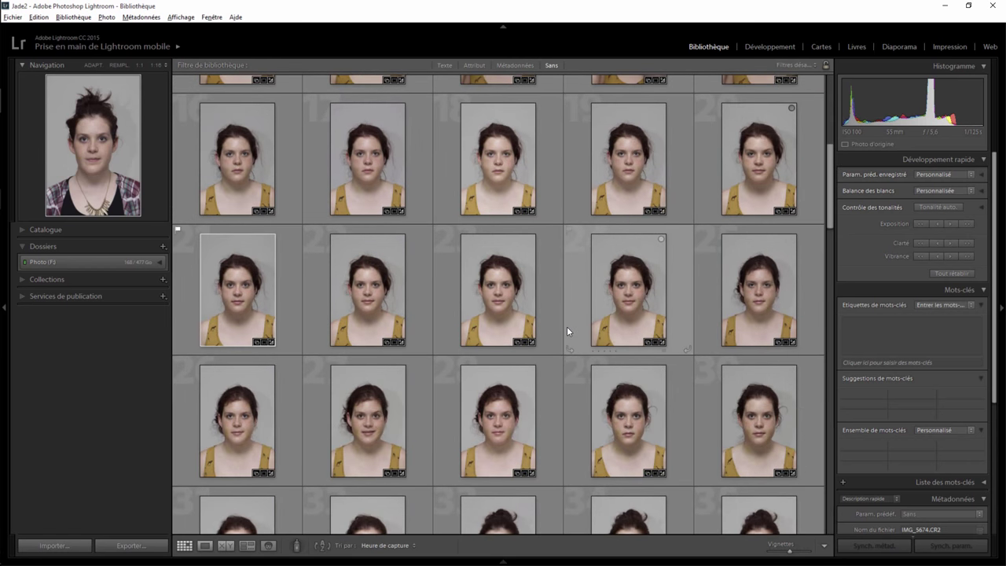
pyautogui.scroll(-1, 567, 326)
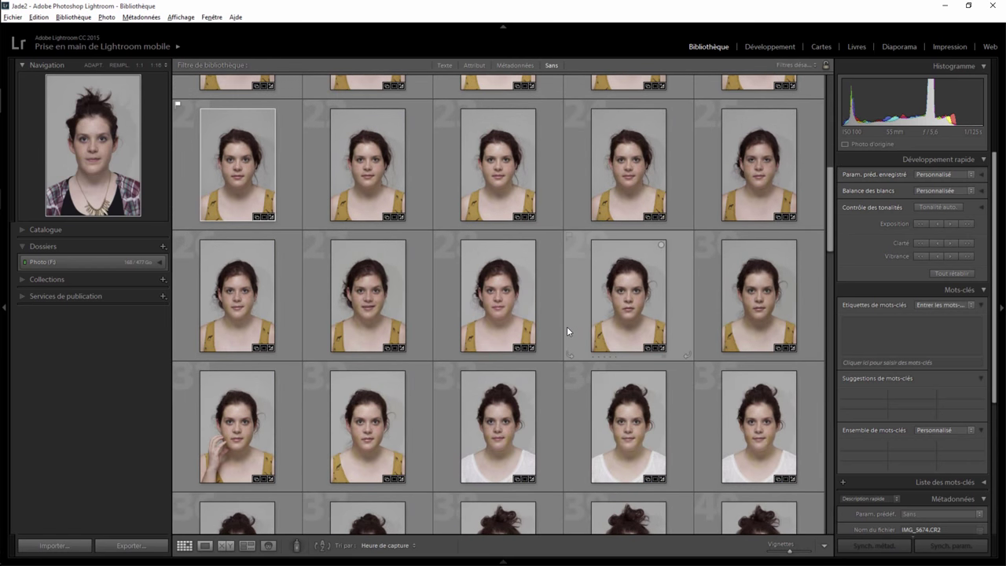
pyautogui.scroll(-1, 567, 327)
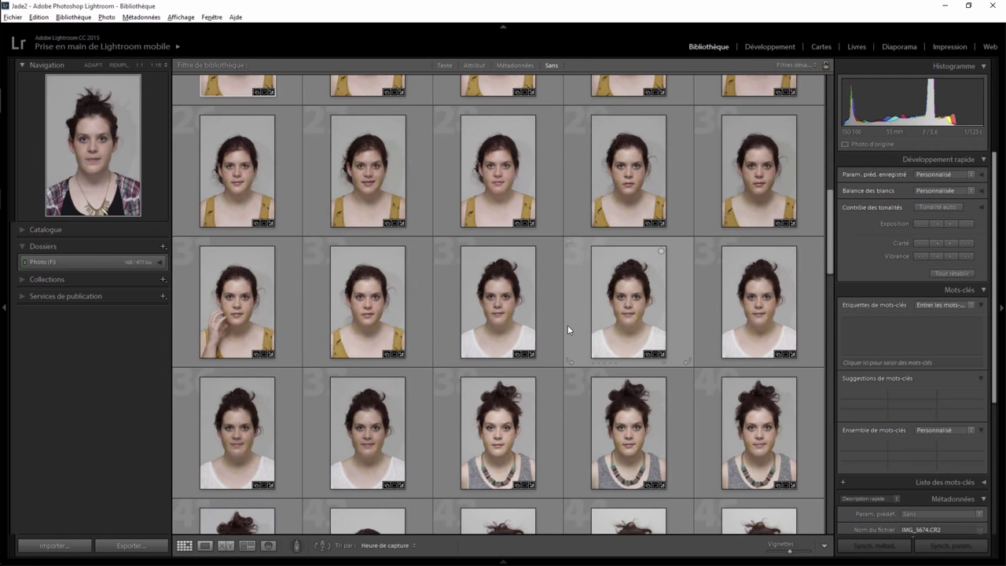
pyautogui.scroll(-2, 568, 329)
pyautogui.scroll(-1, 568, 329)
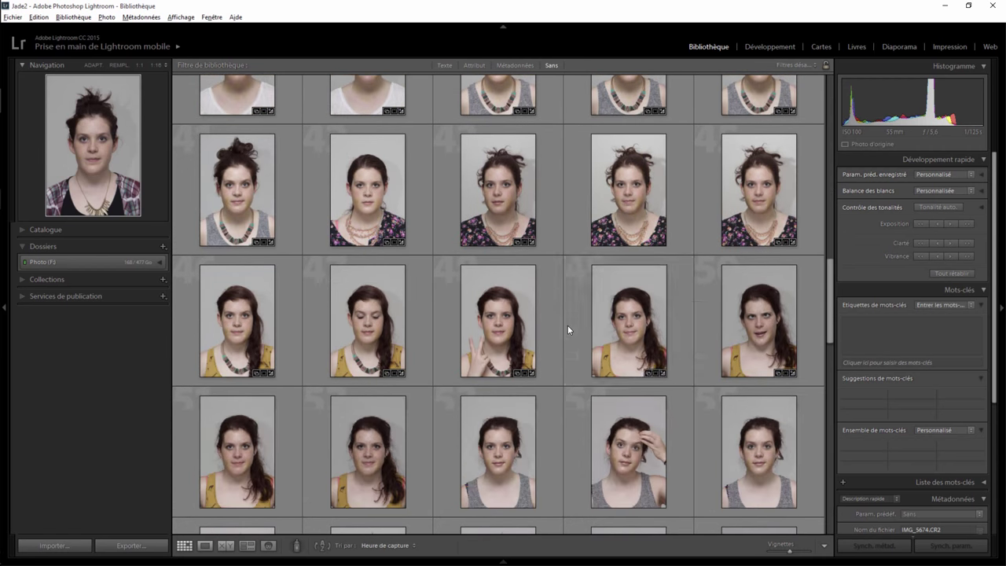
pyautogui.scroll(-1, 567, 329)
pyautogui.scroll(-1, 567, 330)
pyautogui.scroll(-1, 568, 330)
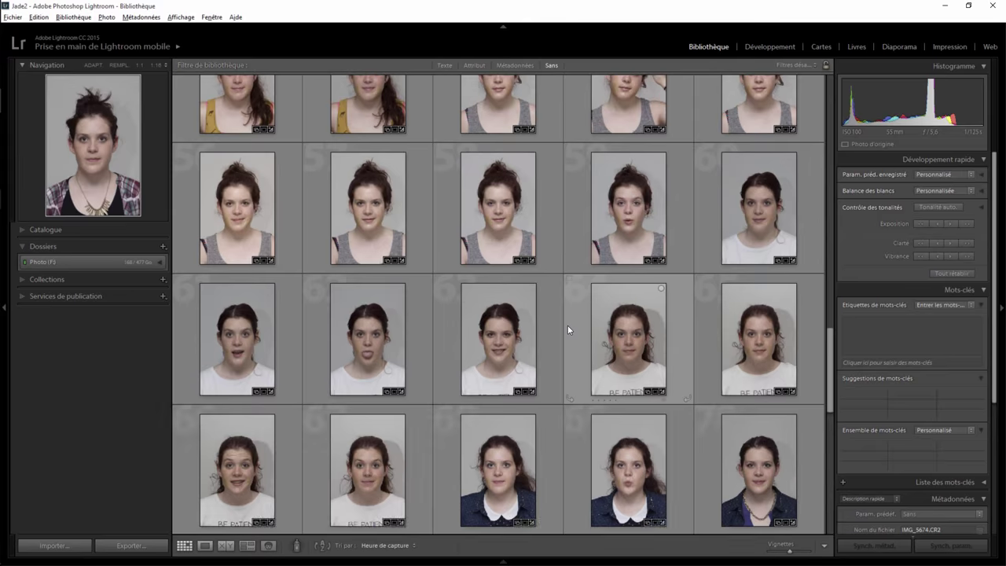
pyautogui.scroll(-1, 568, 330)
pyautogui.scroll(-1, 567, 330)
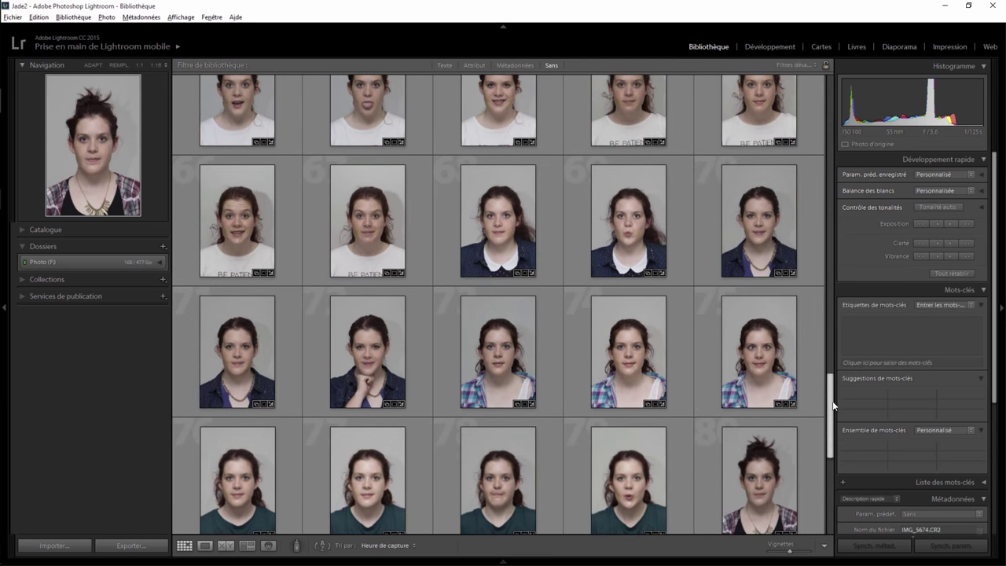
pyautogui.moveTo(834, 405); pyautogui.dragTo(830, 110)
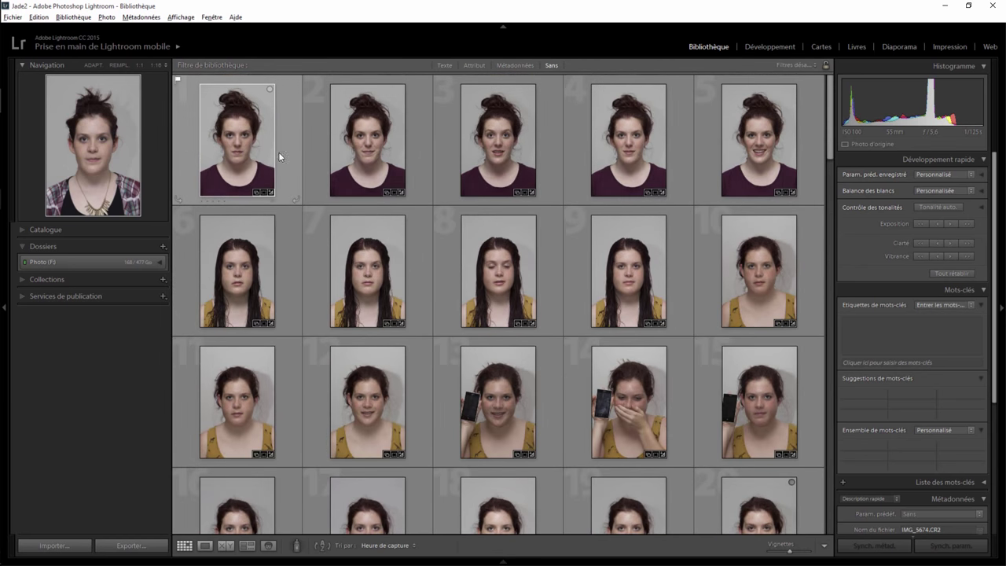
pyautogui.press('End')
pyautogui.hotkey('ctrl', 'a')
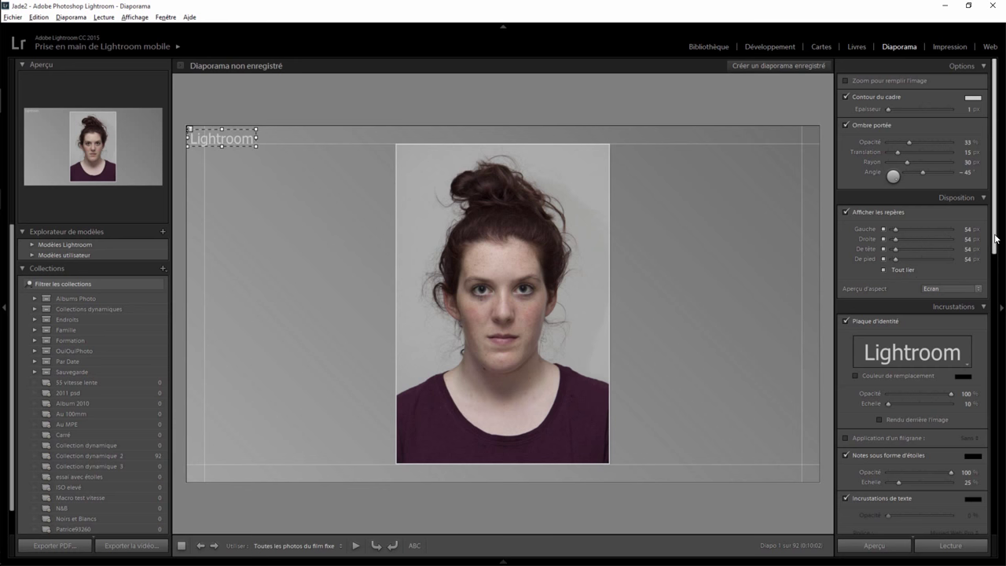
# Turn off the identity plate, star ratings and text overlays on the slides
pyautogui.scroll(-2, 879, 271)
pyautogui.click(879, 274)
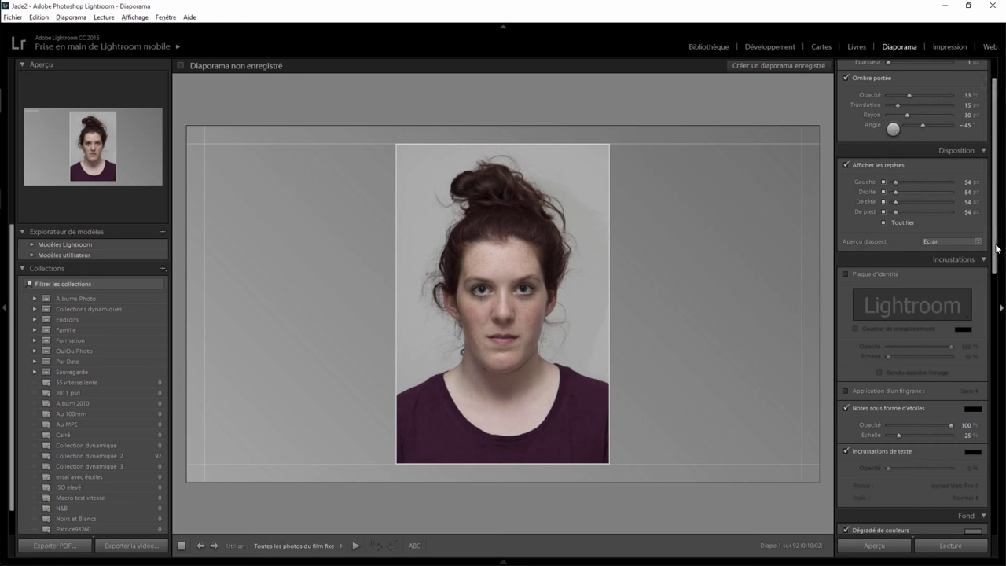
pyautogui.moveTo(995, 253); pyautogui.dragTo(991, 293)
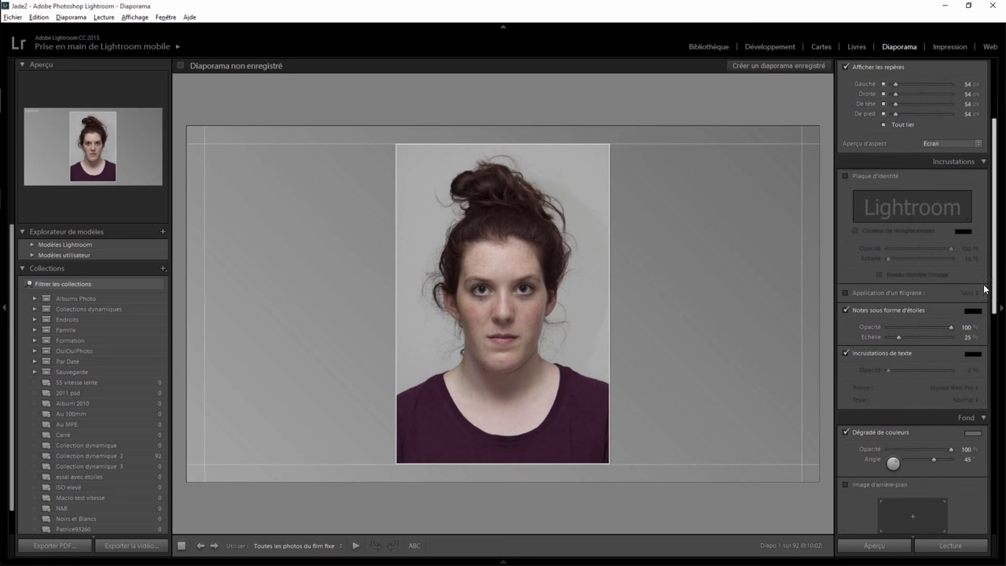
pyautogui.click(894, 309)
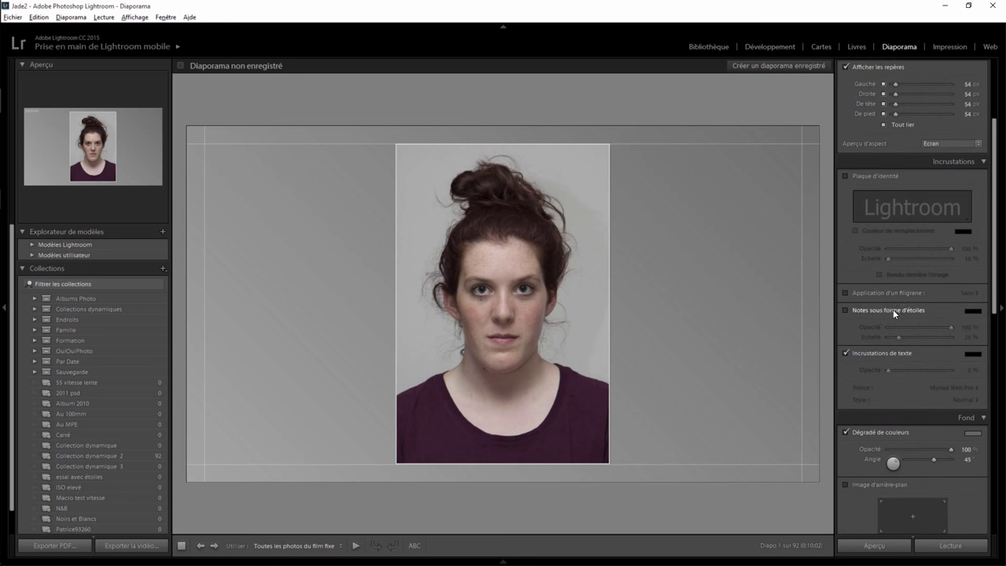
pyautogui.click(855, 353)
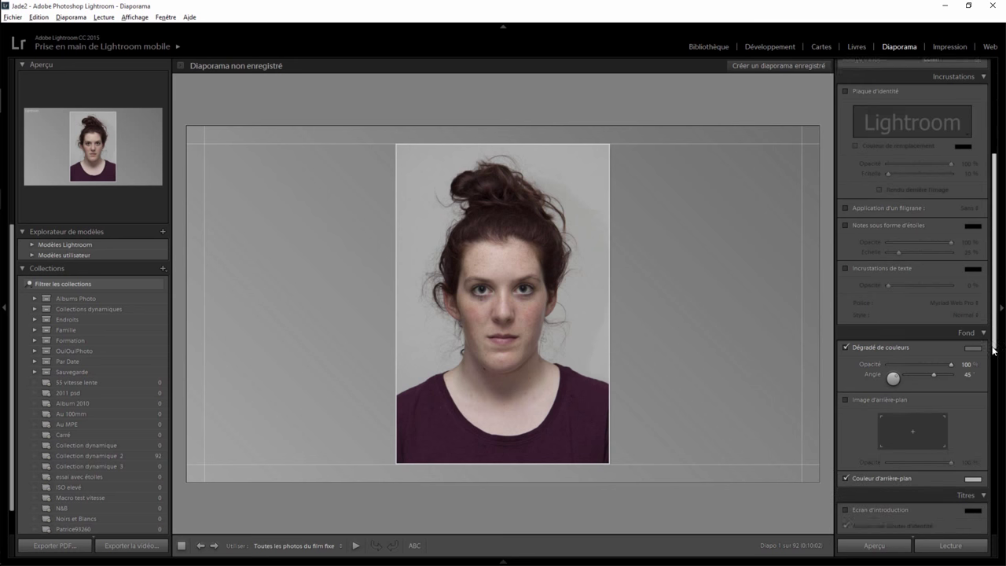
# Keep the colour-gradient background and switch off the end screen
pyautogui.scroll(-3, 954, 345)
pyautogui.click(860, 289)
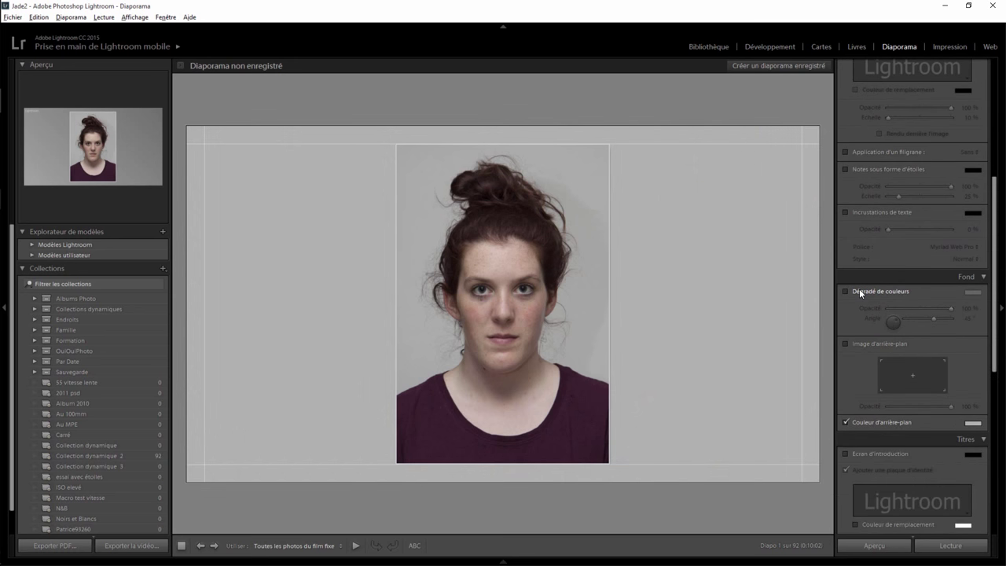
pyautogui.click(856, 293)
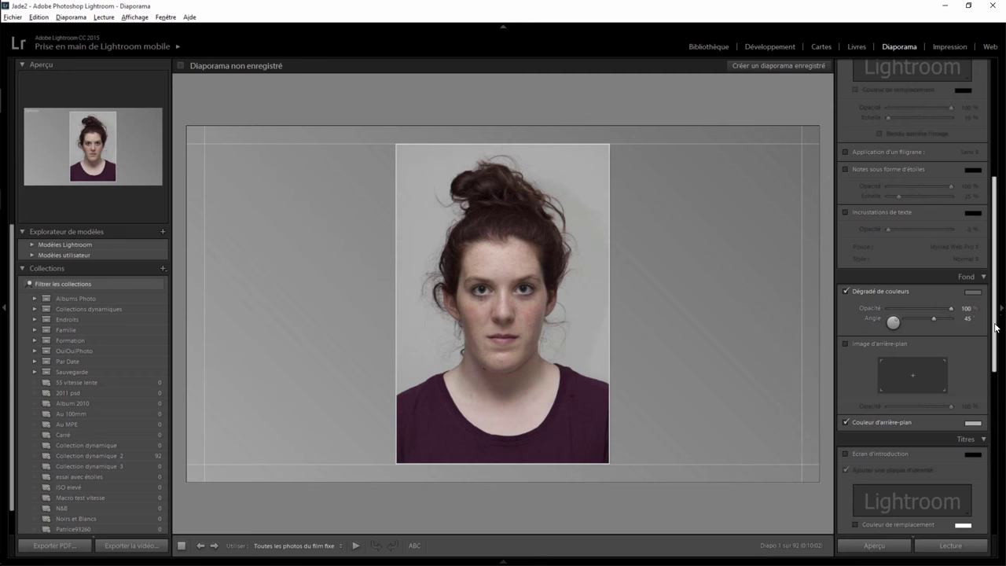
pyautogui.moveTo(996, 325); pyautogui.dragTo(995, 398)
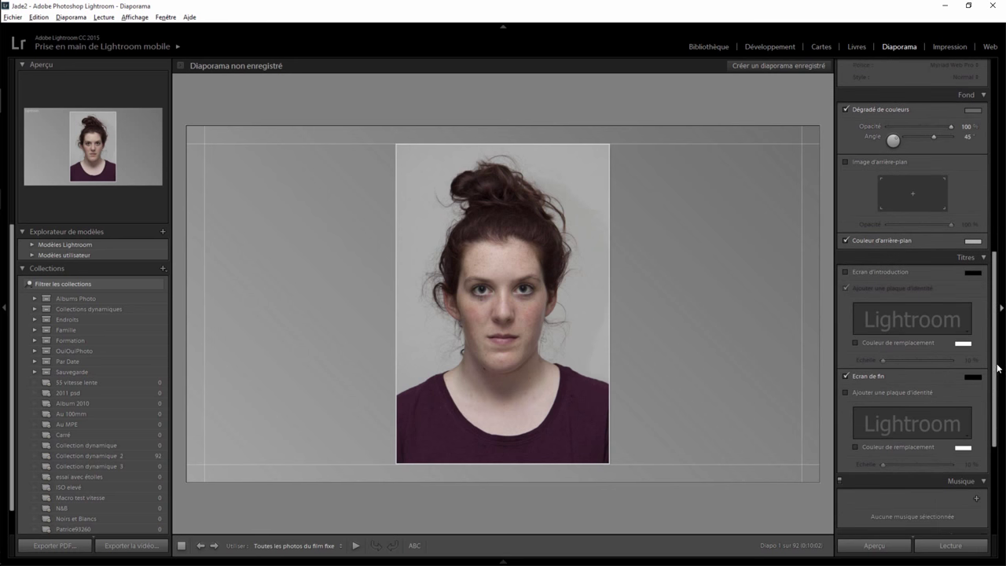
pyautogui.scroll(-2, 908, 322)
pyautogui.scroll(-1, 909, 322)
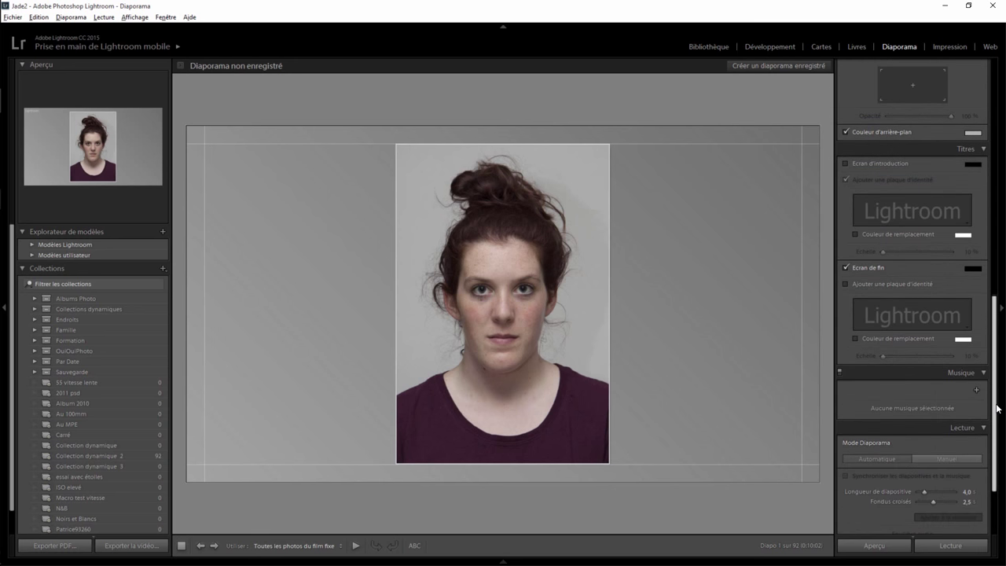
pyautogui.click(863, 269)
# Shorten each slide to 1.0 s with 0.2 s crossfades in the Playback panel
pyautogui.scroll(-2, 995, 349)
pyautogui.scroll(-1, 995, 349)
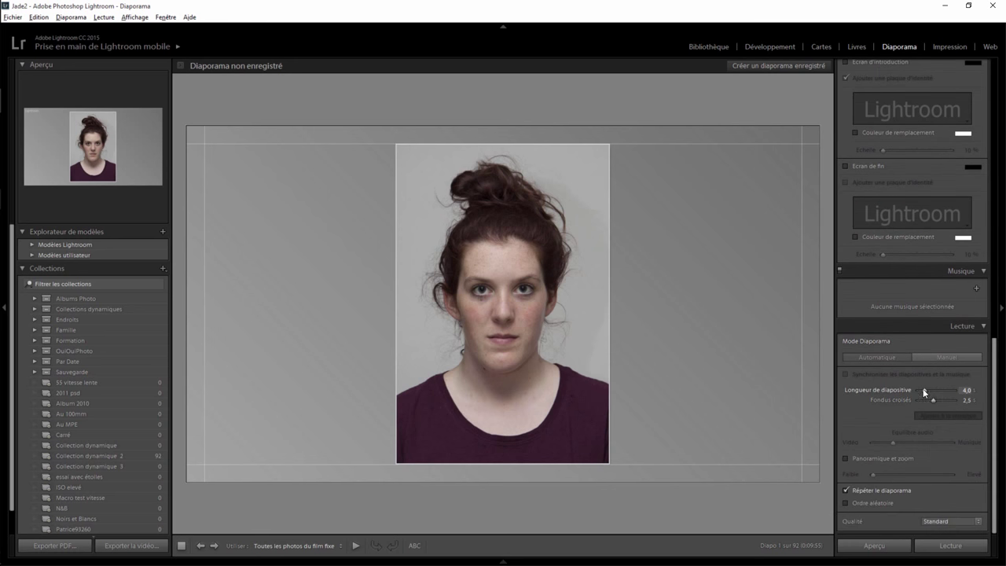
pyautogui.moveTo(927, 389)
pyautogui.mouseDown()
pyautogui.moveTo(902, 398)
pyautogui.moveTo(922, 401)
pyautogui.mouseUp()
# Start playing the 1-second-per-slide slideshow of the cropped portraits
pyautogui.click(941, 548)
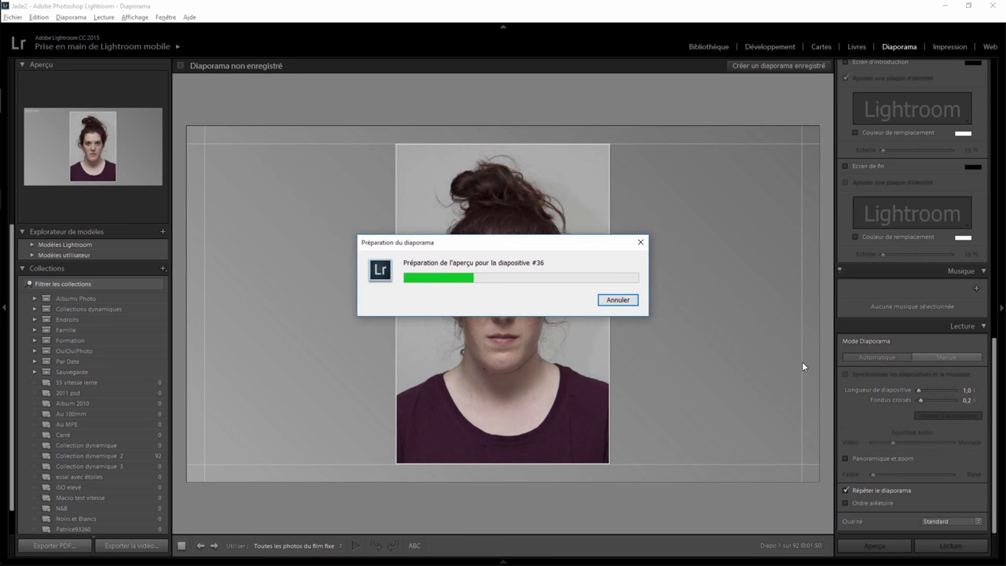